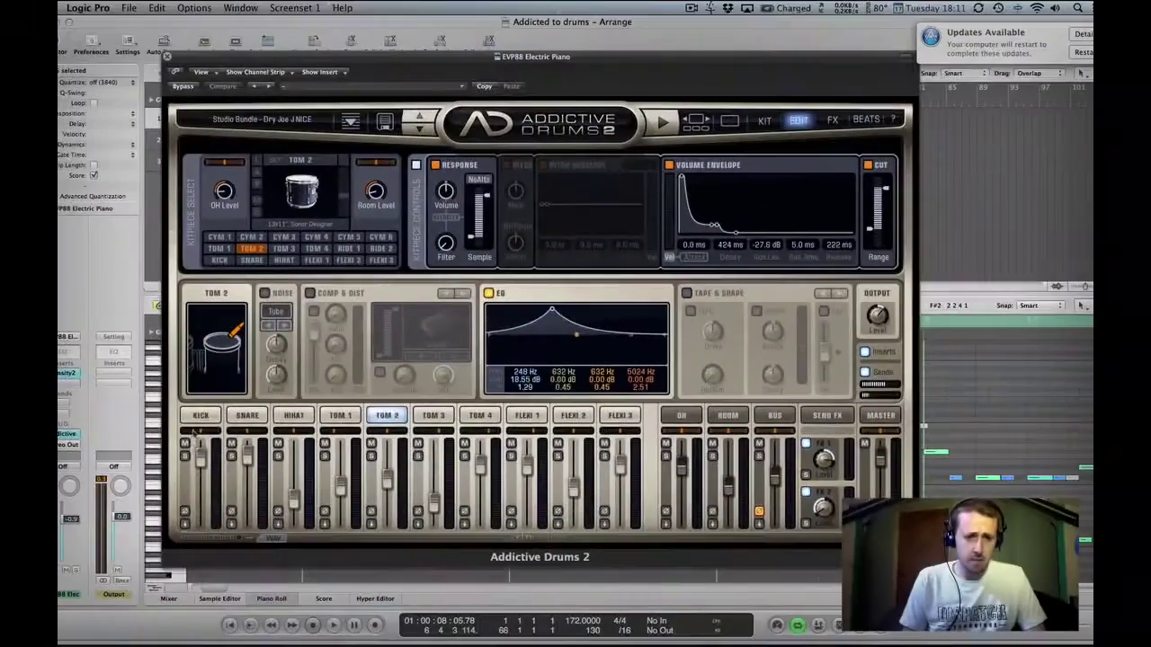
Step: Show the kick's edit settings, and play the drum track with the plug-in window moved clear of the arrangement
{"action": "left_click", "coordinate": [203, 415]}
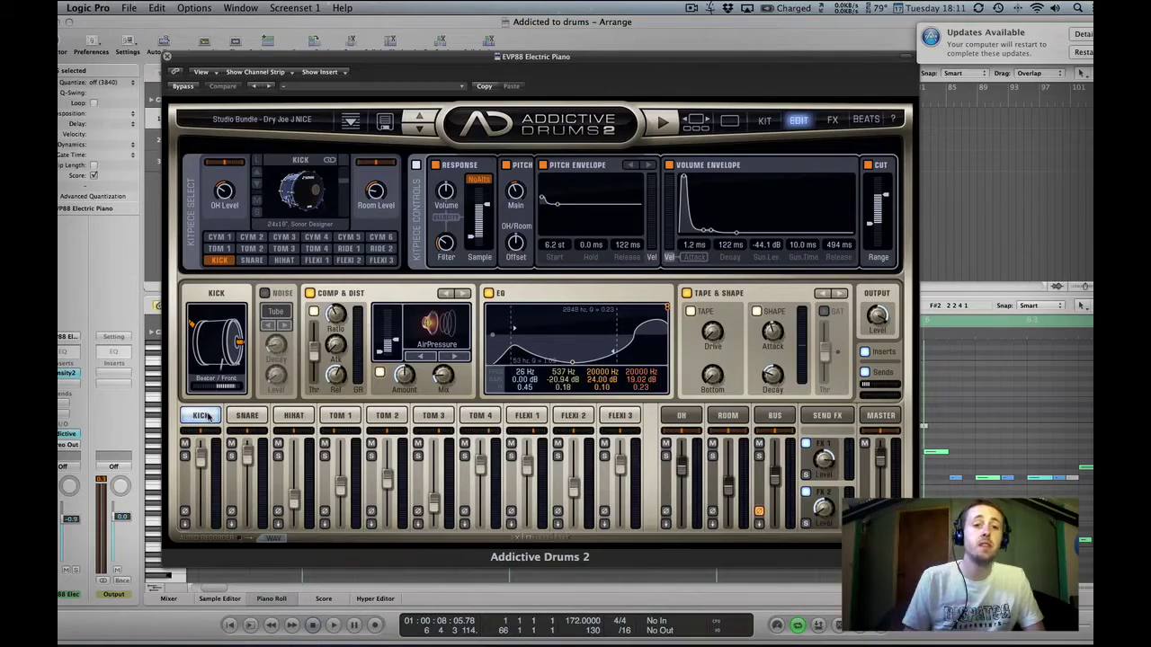
{"action": "left_click_drag", "start_coordinate": [302, 59], "coordinate": [427, 109]}
{"action": "left_click_drag", "start_coordinate": [600, 105], "coordinate": [608, 117]}
{"action": "left_click_drag", "start_coordinate": [787, 118], "coordinate": [422, 106]}
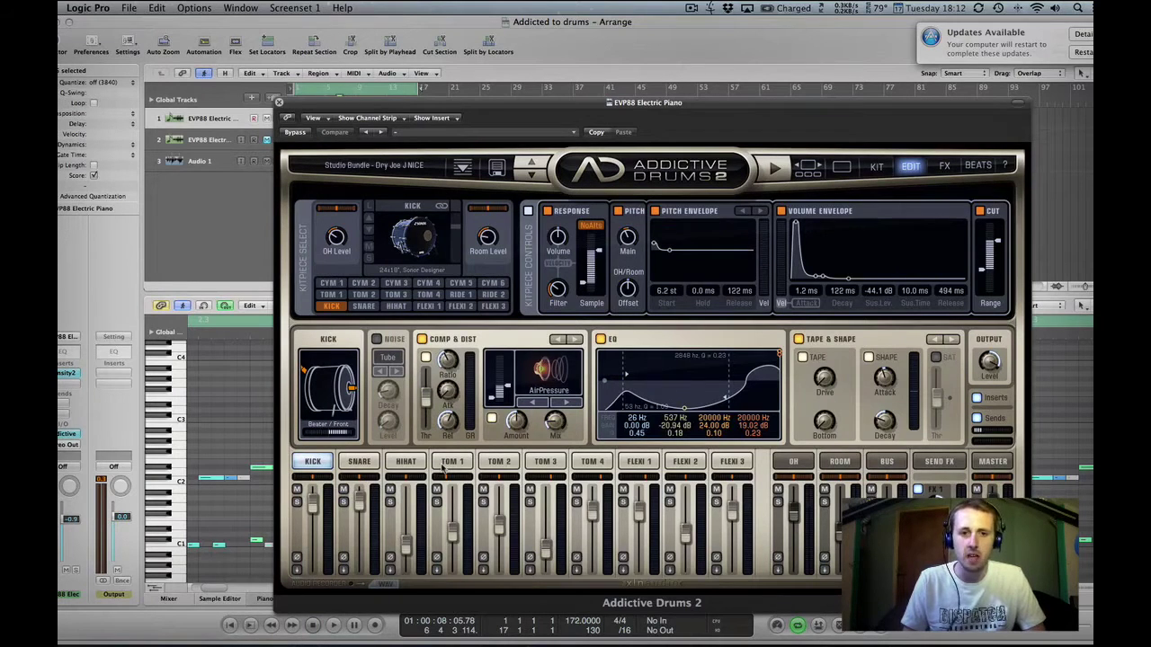
{"action": "left_click_drag", "start_coordinate": [349, 100], "coordinate": [513, 110]}
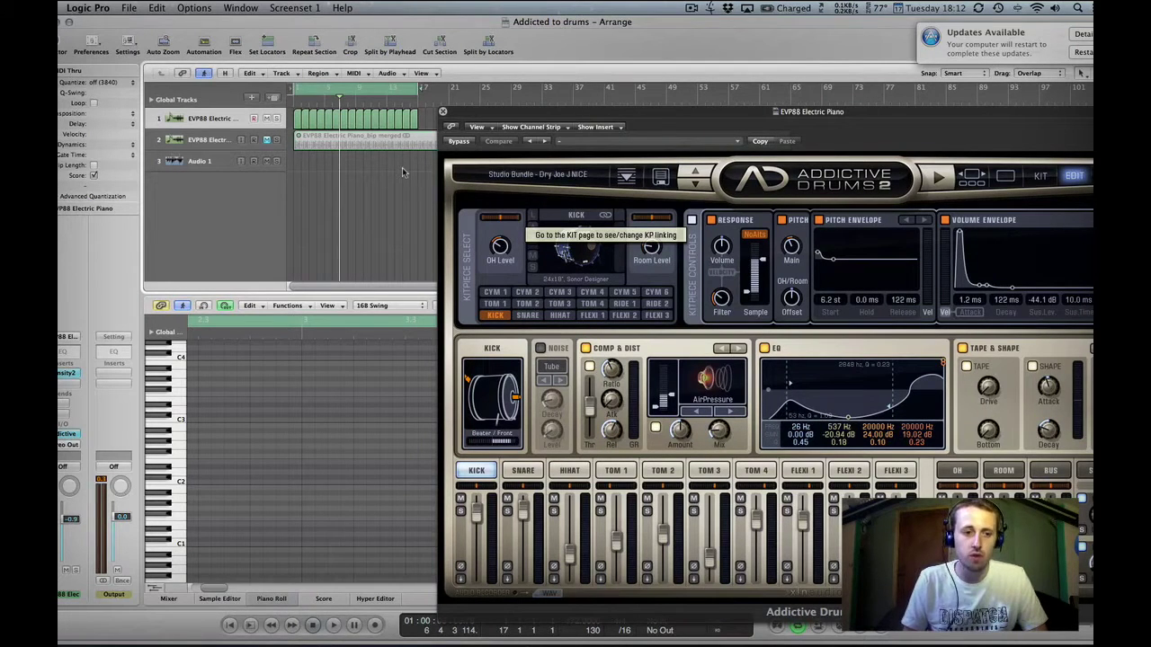
{"action": "key", "text": "space"}
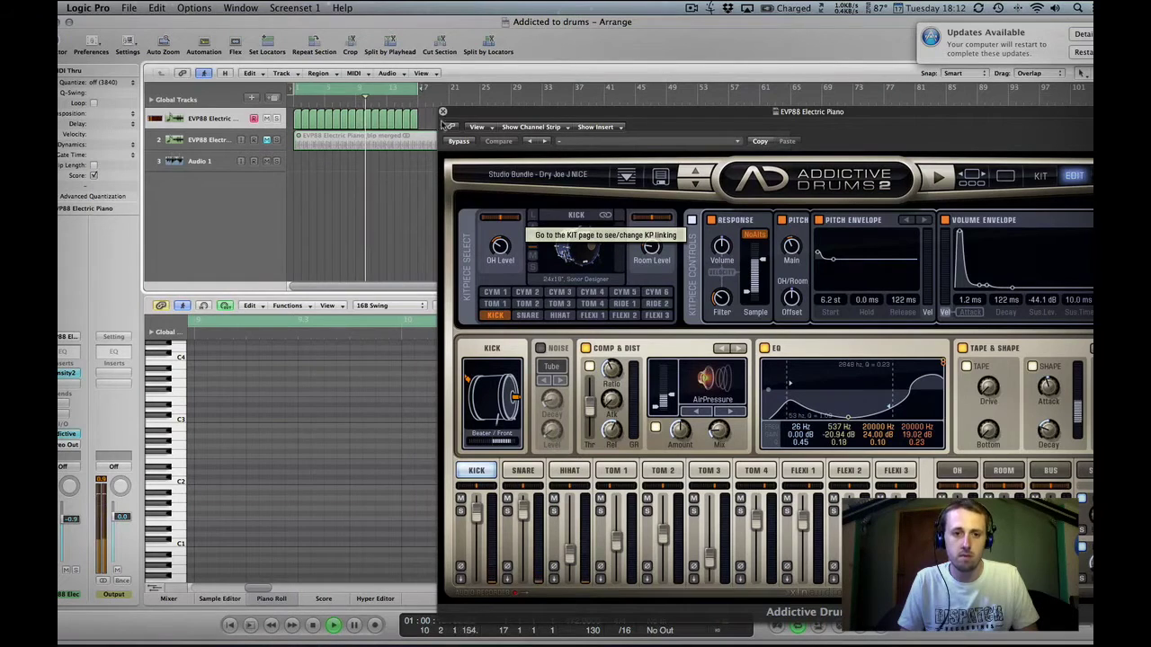
Step: Open the drum track's first MIDI region in the piano roll and select its first kick note at C1
{"action": "left_click_drag", "start_coordinate": [466, 113], "coordinate": [214, 90]}
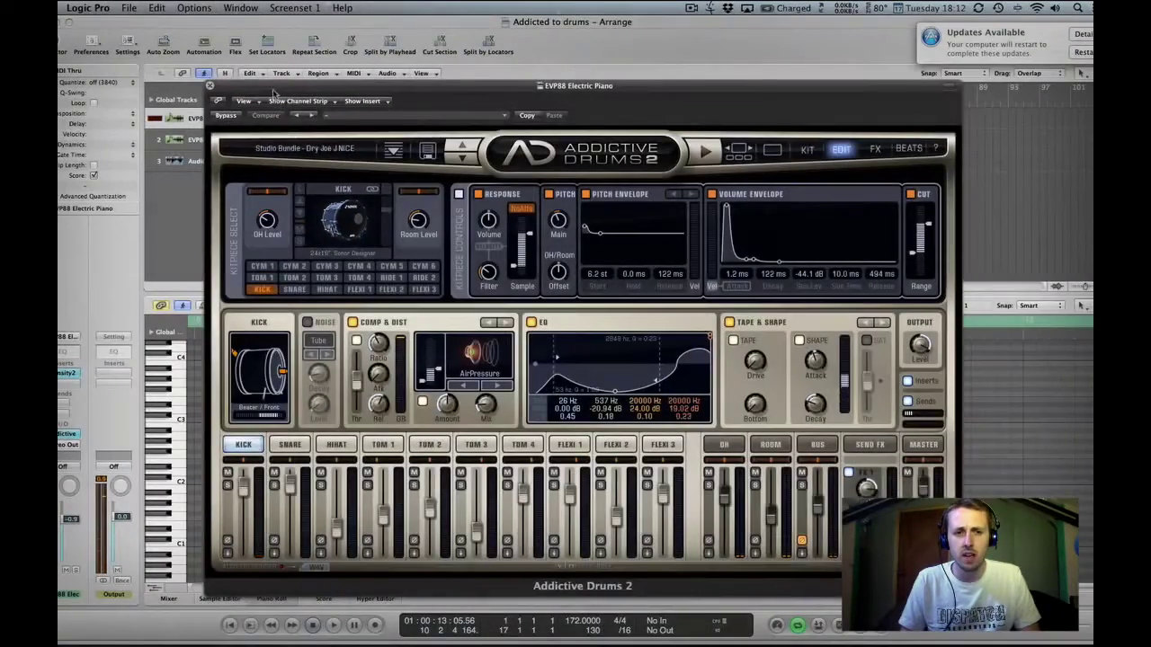
{"action": "left_click_drag", "start_coordinate": [254, 93], "coordinate": [433, 100]}
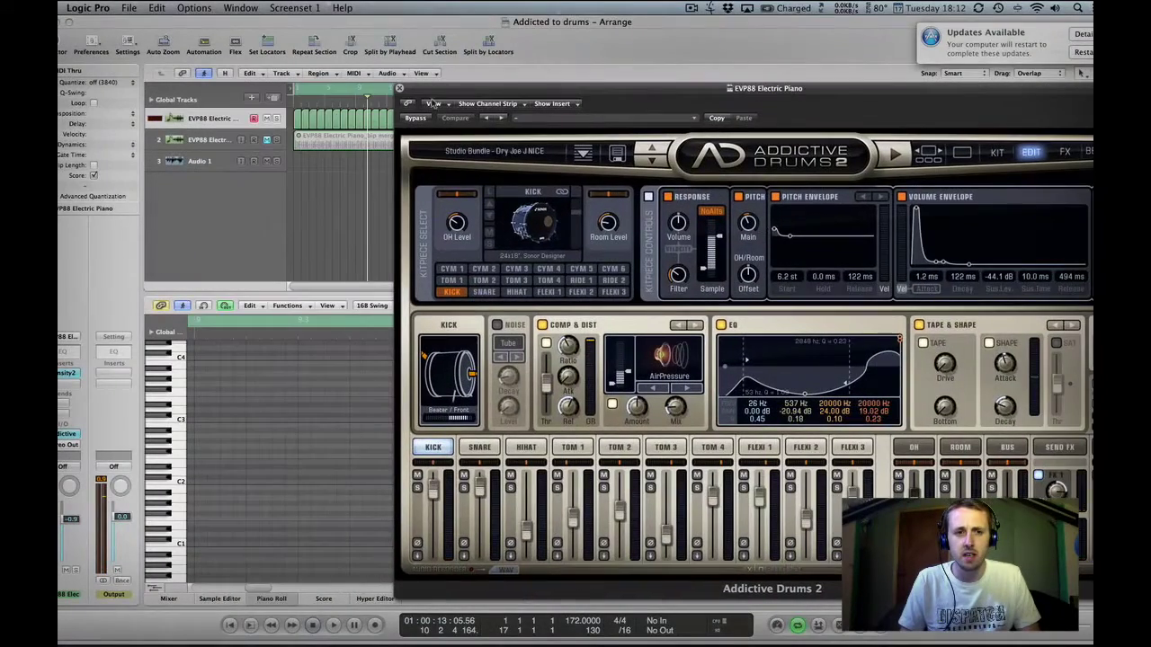
{"action": "left_click", "coordinate": [294, 150]}
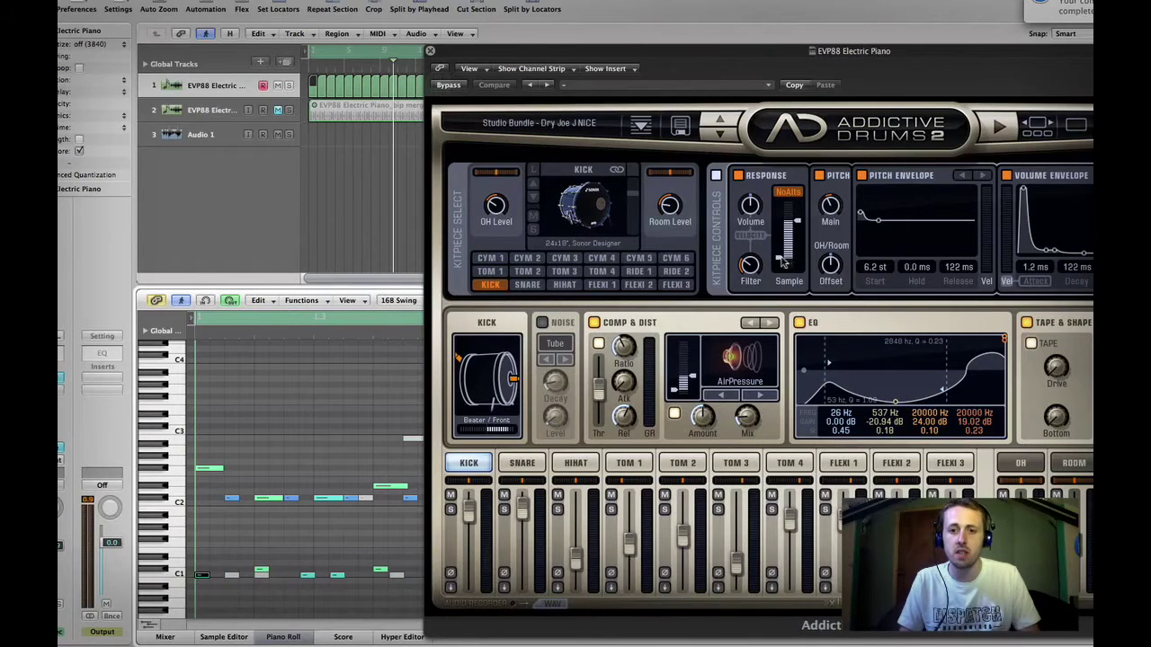
{"action": "left_click", "coordinate": [204, 568]}
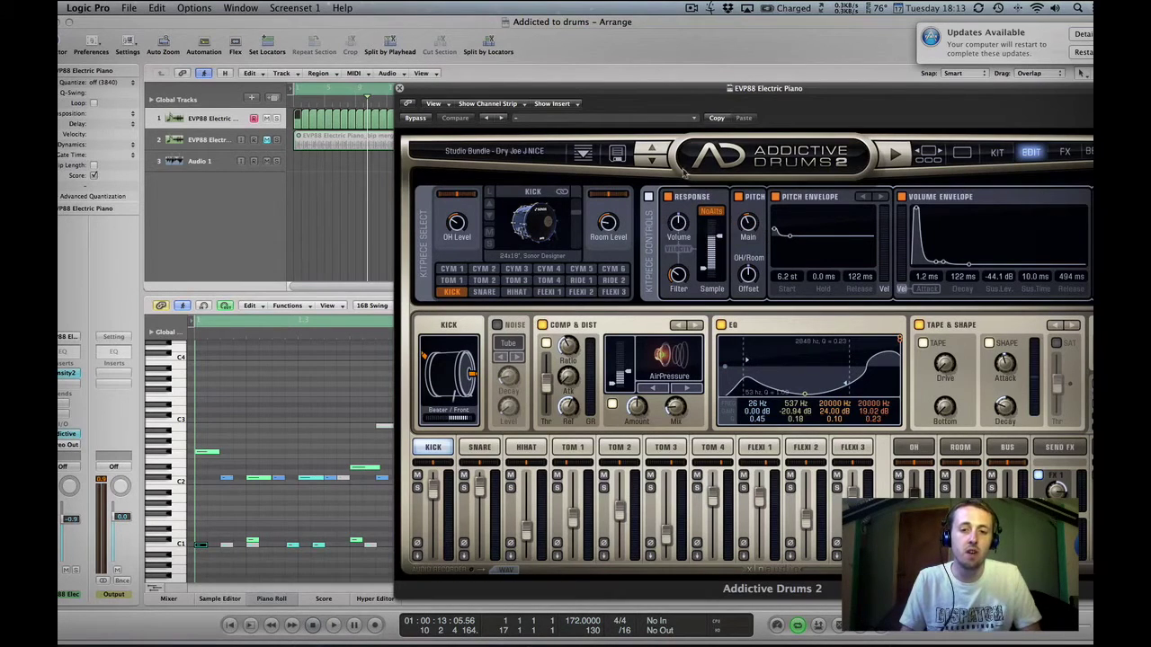
Step: Audition the kick sound from both its drum picture and the C1 area of the piano roll
{"action": "left_click_drag", "start_coordinate": [590, 95], "coordinate": [459, 73]}
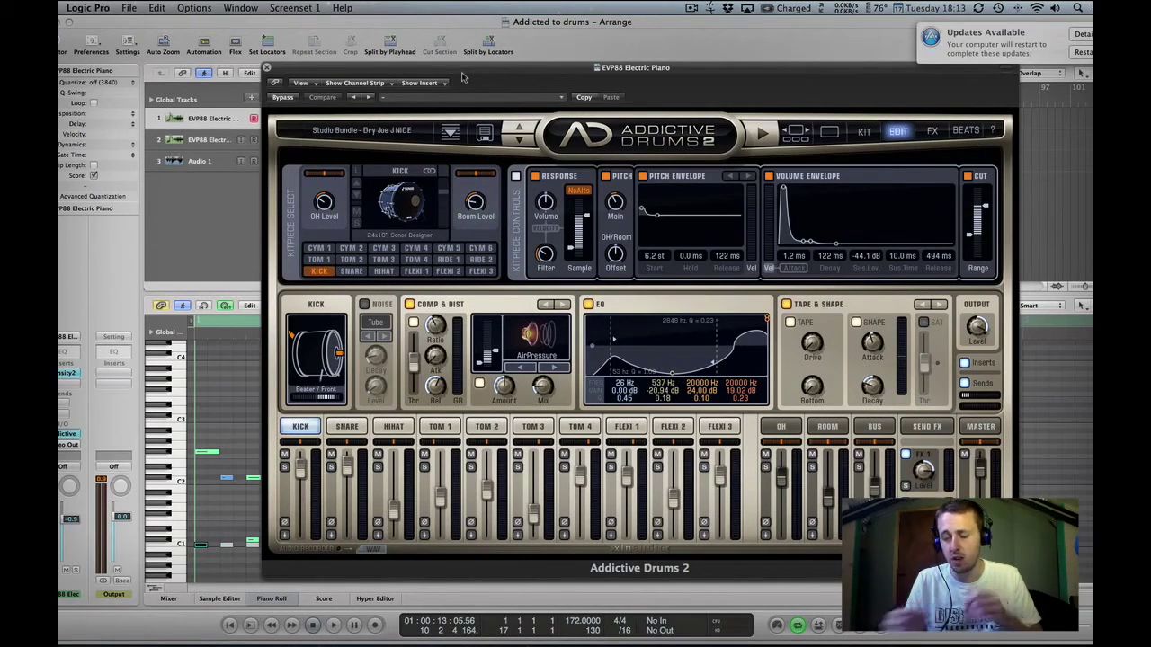
{"action": "left_click_drag", "start_coordinate": [458, 74], "coordinate": [509, 74]}
{"action": "left_click", "coordinate": [450, 212]}
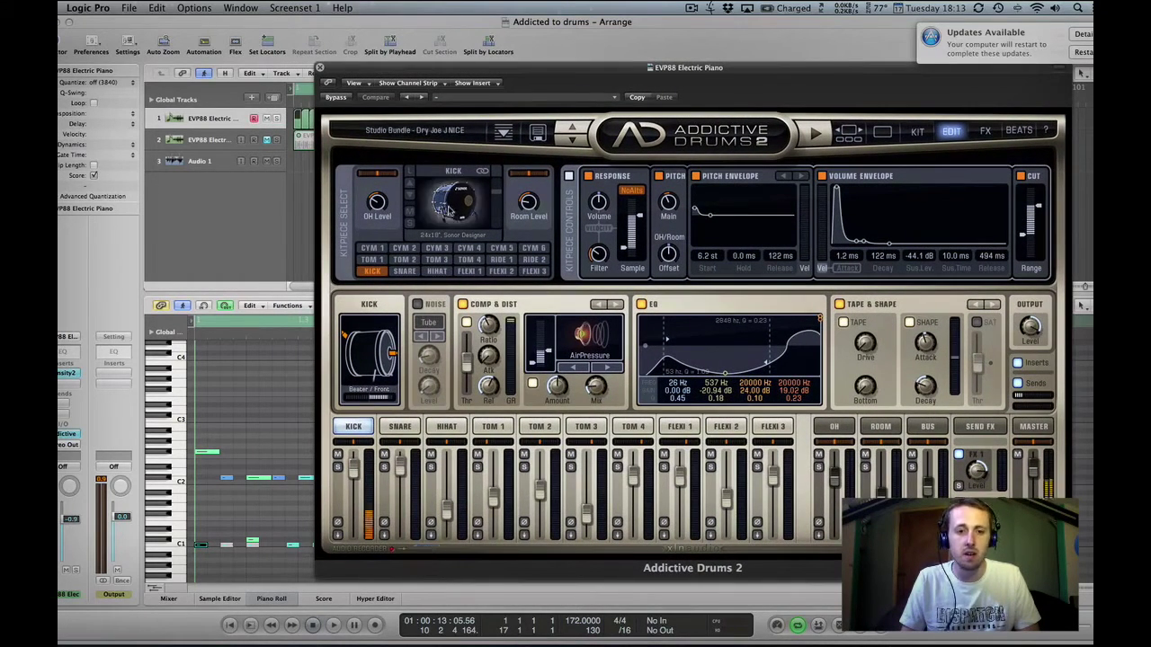
{"action": "left_click", "coordinate": [196, 566]}
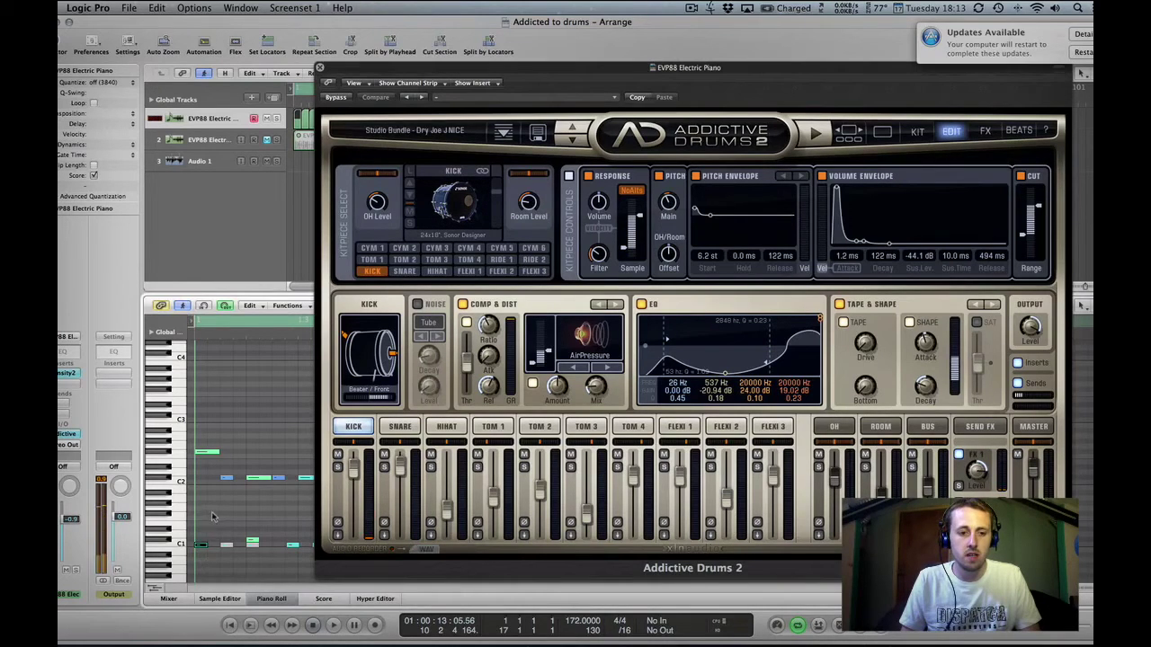
{"action": "left_click", "coordinate": [450, 205]}
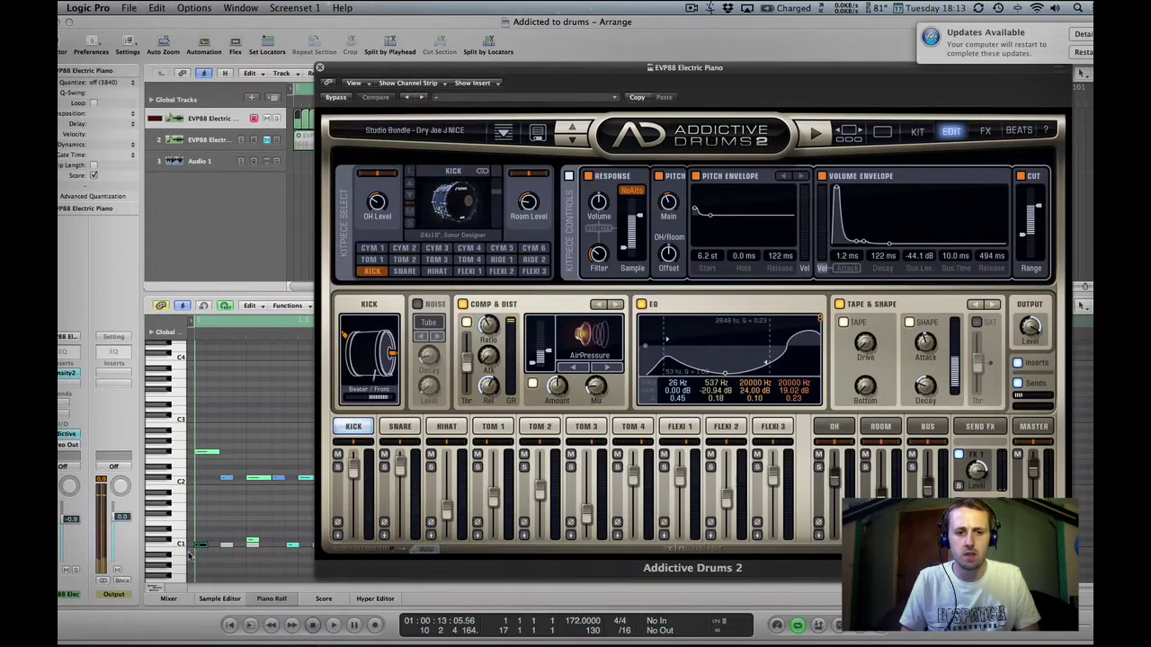
{"action": "left_click", "coordinate": [238, 500]}
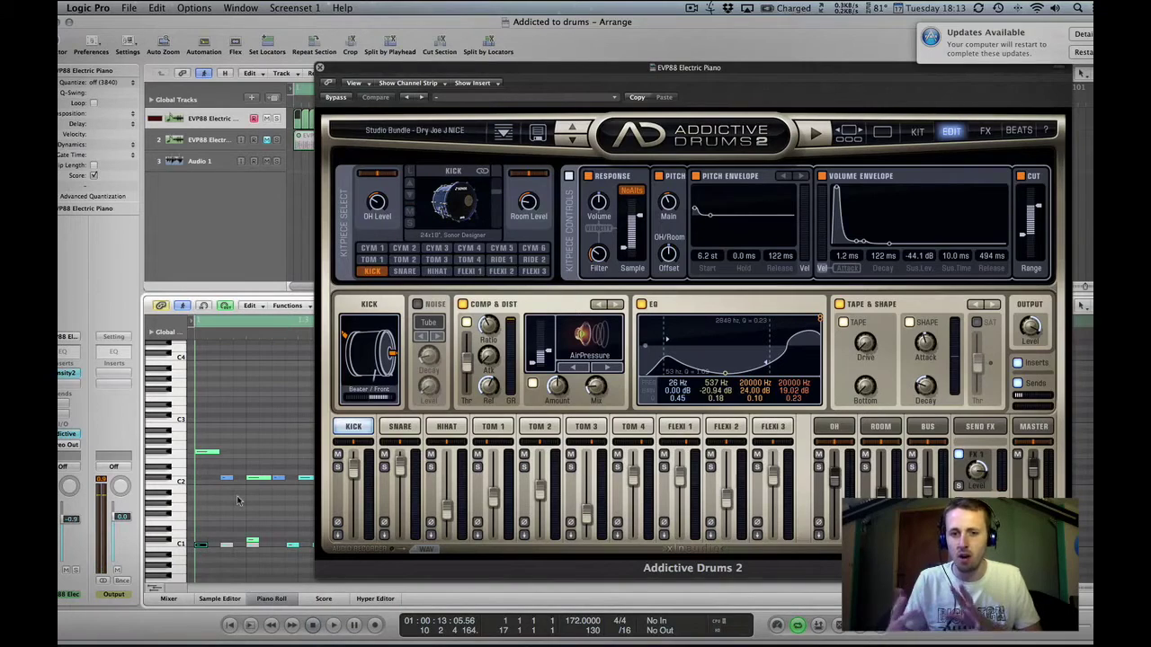
Step: Show the edit settings of the snare and the hi-hat, and audition the snare note in the piano roll
{"action": "left_click_drag", "start_coordinate": [426, 77], "coordinate": [482, 75]}
{"action": "left_click", "coordinate": [460, 426]}
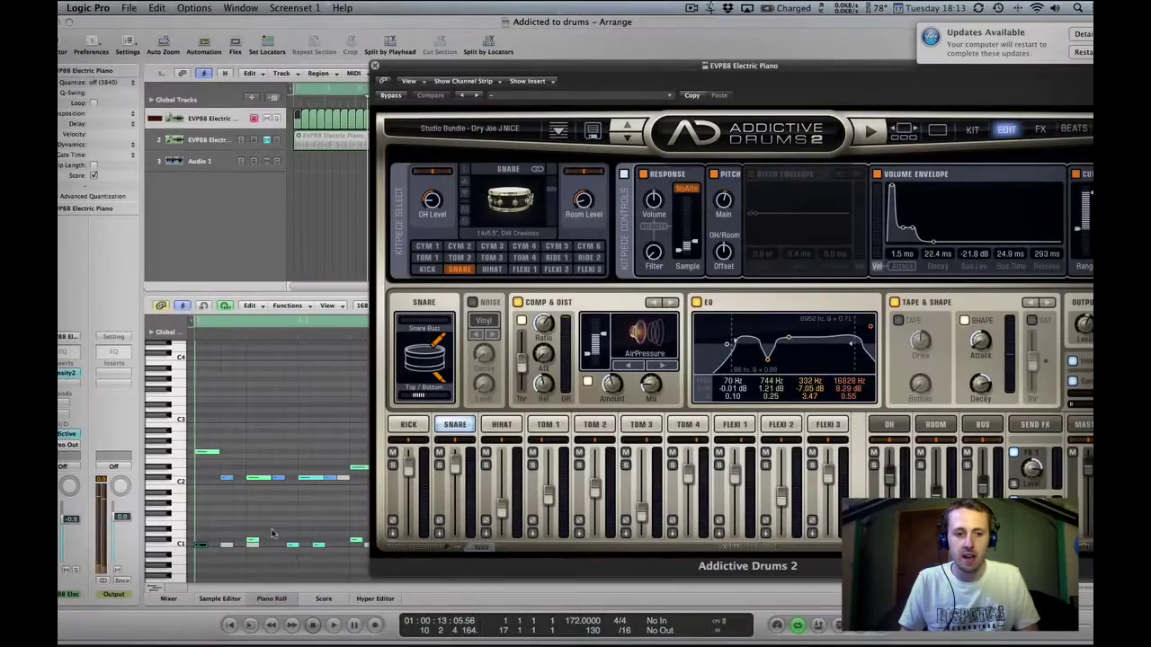
{"action": "left_click", "coordinate": [256, 540]}
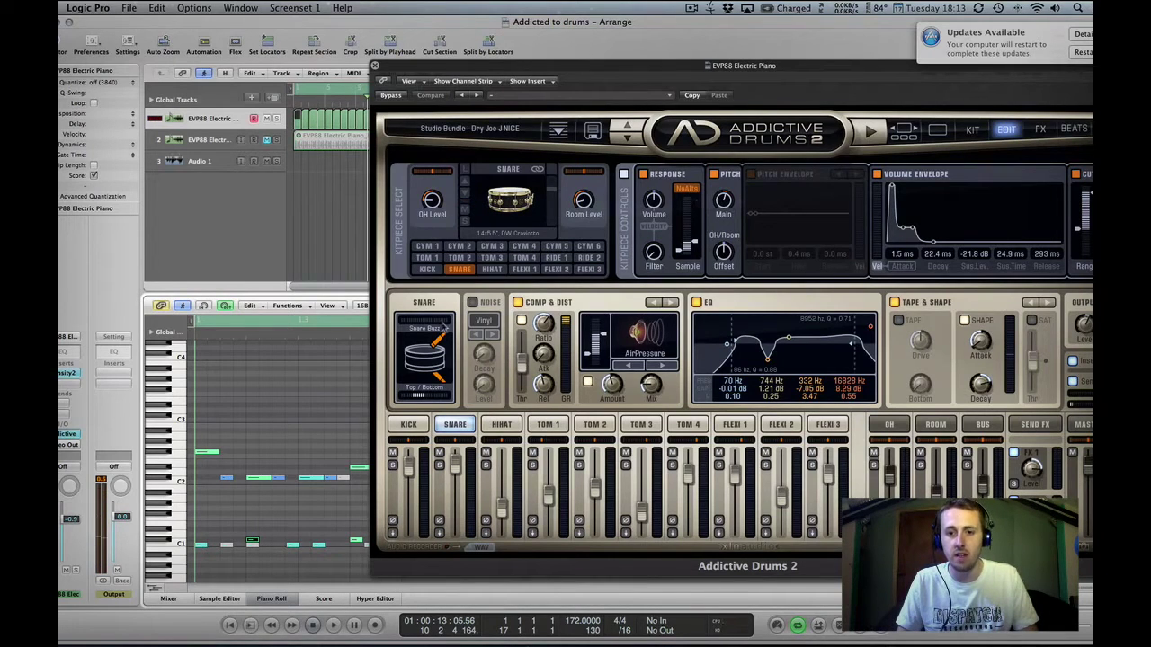
{"action": "left_click", "coordinate": [251, 542]}
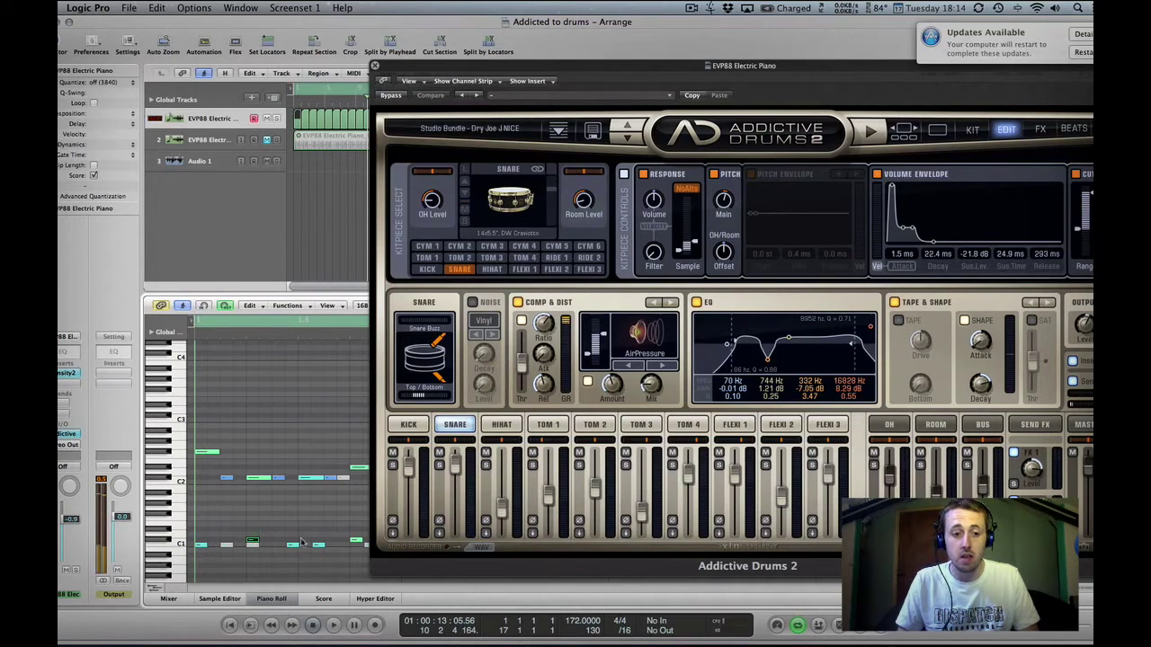
{"action": "left_click", "coordinate": [519, 424]}
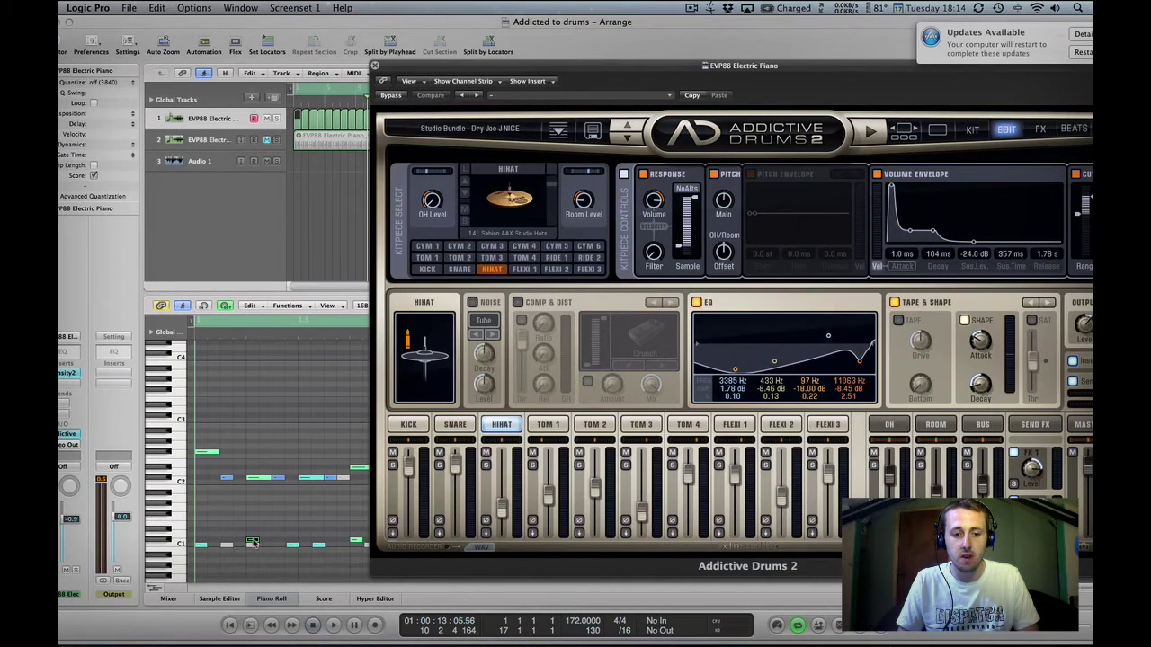
{"action": "mouse_move", "coordinate": [252, 542]}
{"action": "left_mouse_down"}
{"action": "mouse_move", "coordinate": [251, 500]}
{"action": "mouse_move", "coordinate": [248, 524]}
{"action": "left_mouse_up"}
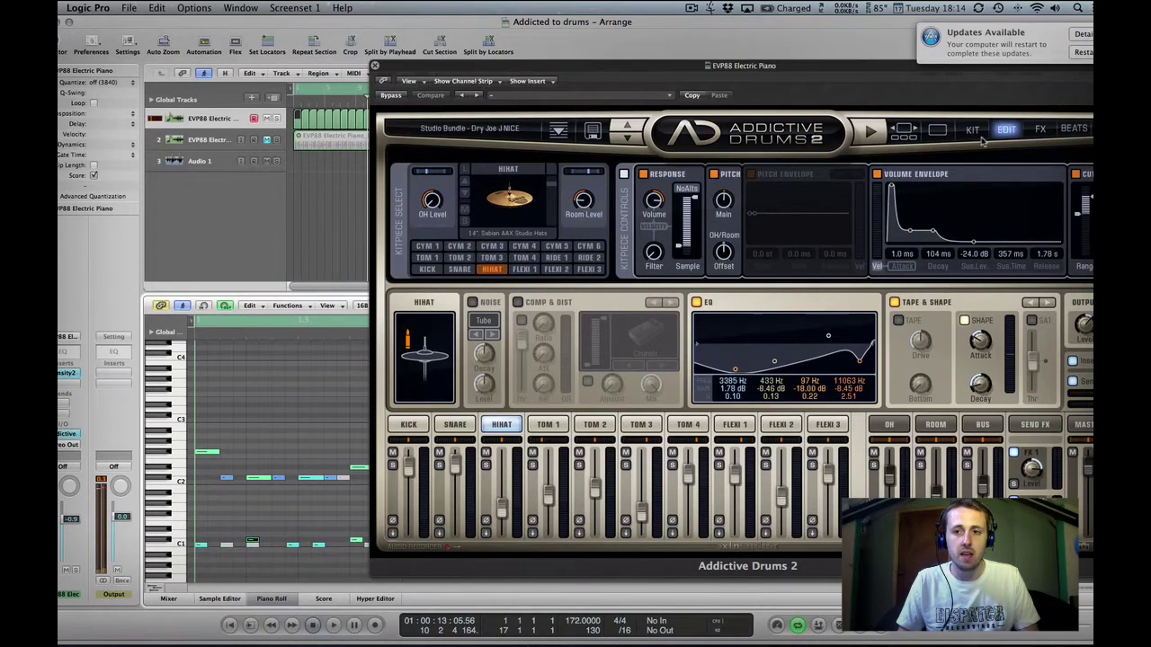
Step: Look through the plug-in's kit and beats pages, ending on the overview of all kit pieces
{"action": "left_click", "coordinate": [972, 130]}
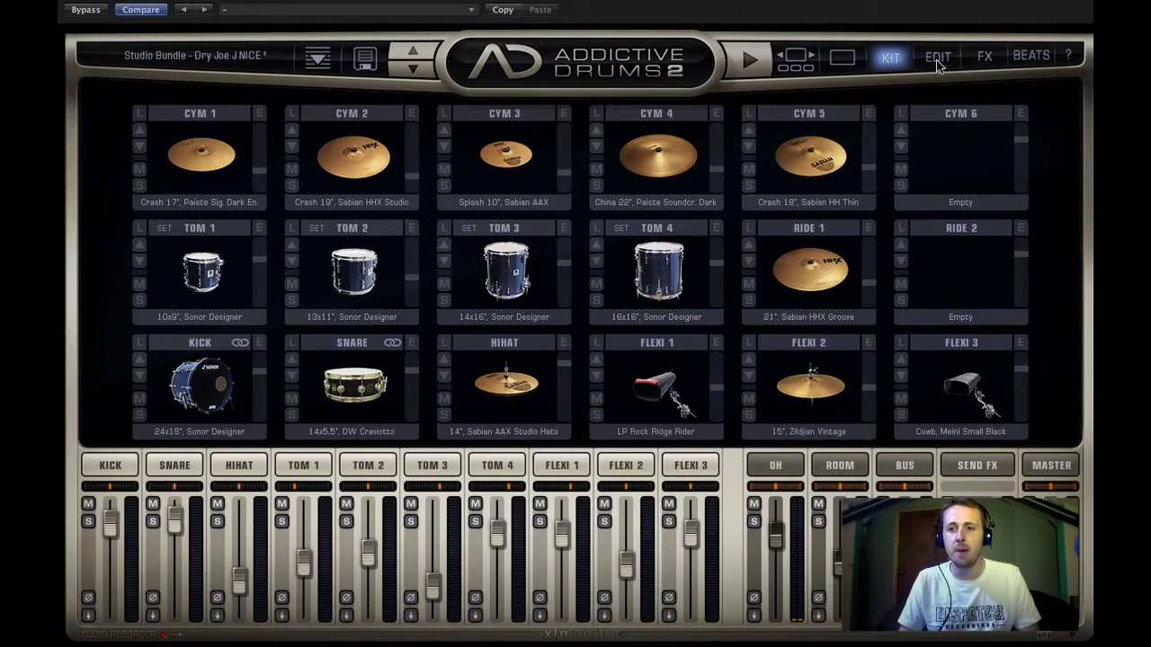
{"action": "left_click", "coordinate": [1025, 58]}
{"action": "left_click", "coordinate": [892, 61]}
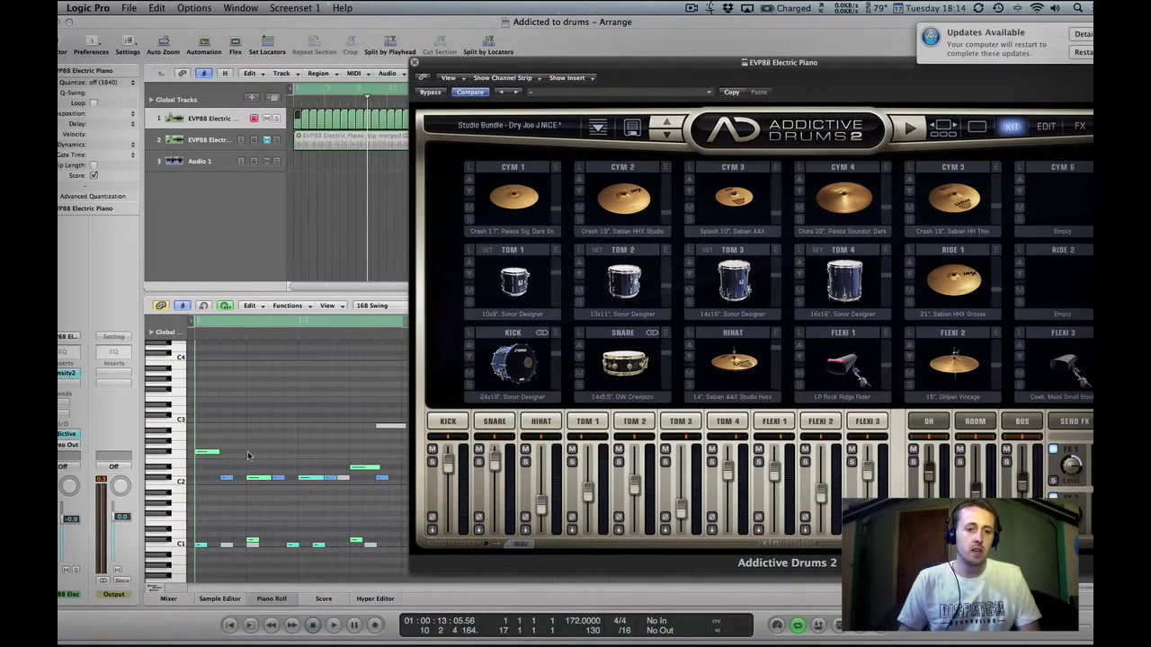
Step: Audition the drum sounds mapped to the piano roll keys from C3 up to around C5
{"action": "left_click", "coordinate": [173, 438]}
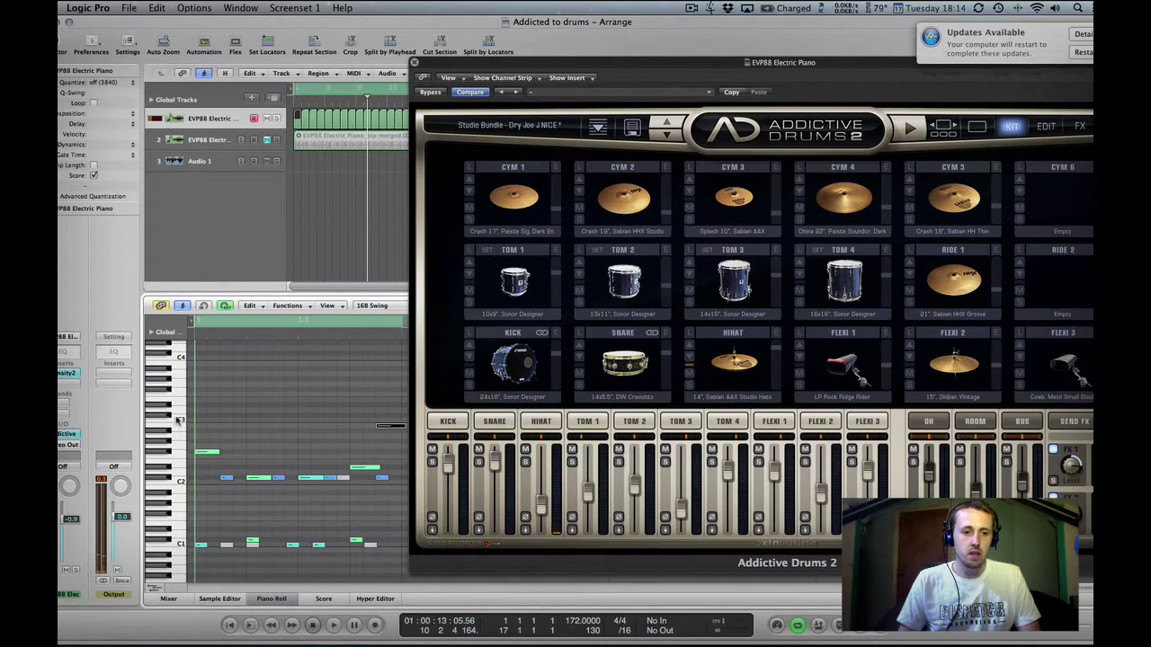
{"action": "scroll", "coordinate": [179, 440], "scroll_direction": "up", "scroll_amount": 3}
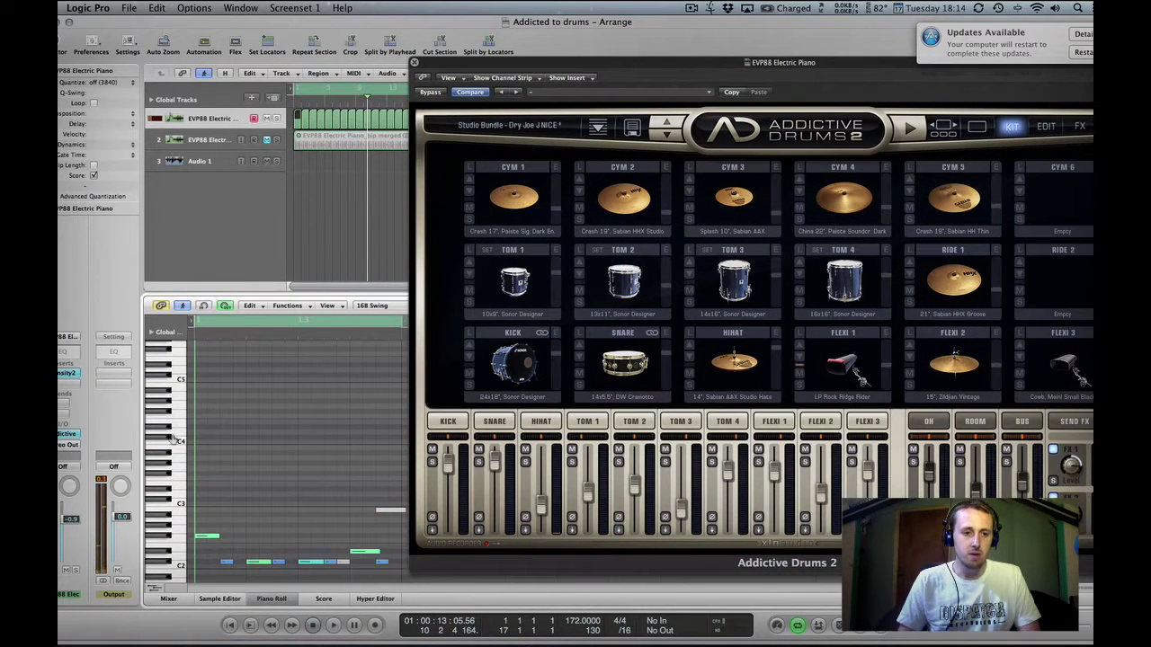
{"action": "left_click", "coordinate": [173, 453]}
{"action": "left_click", "coordinate": [174, 427]}
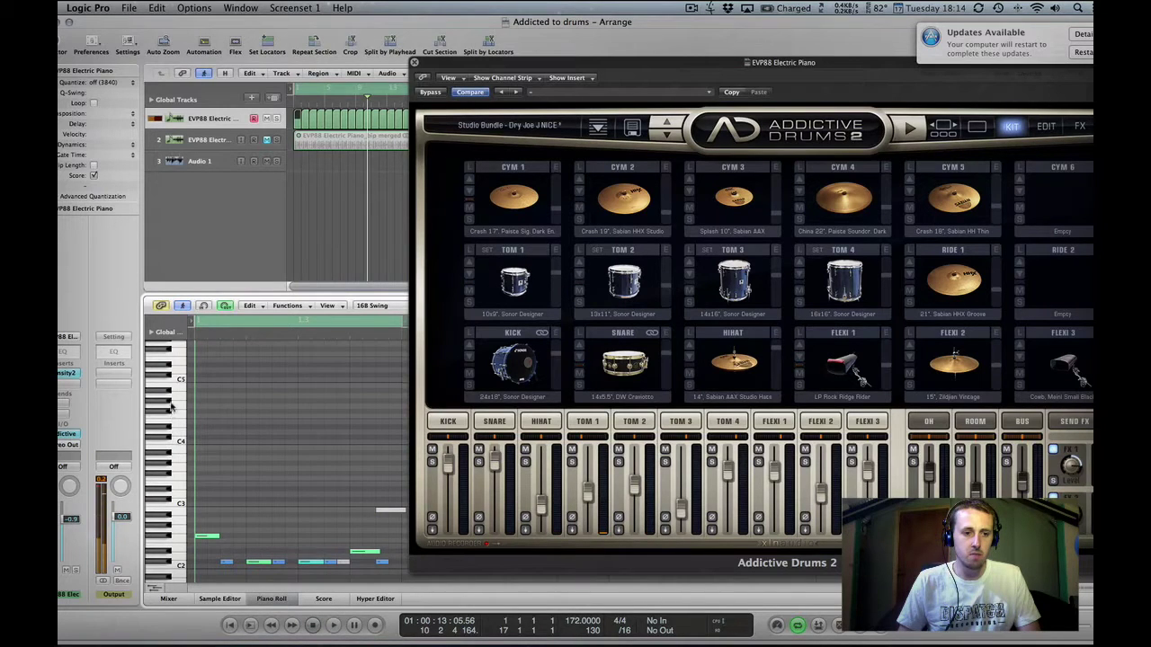
{"action": "scroll", "coordinate": [171, 407], "scroll_direction": "up", "scroll_amount": 1}
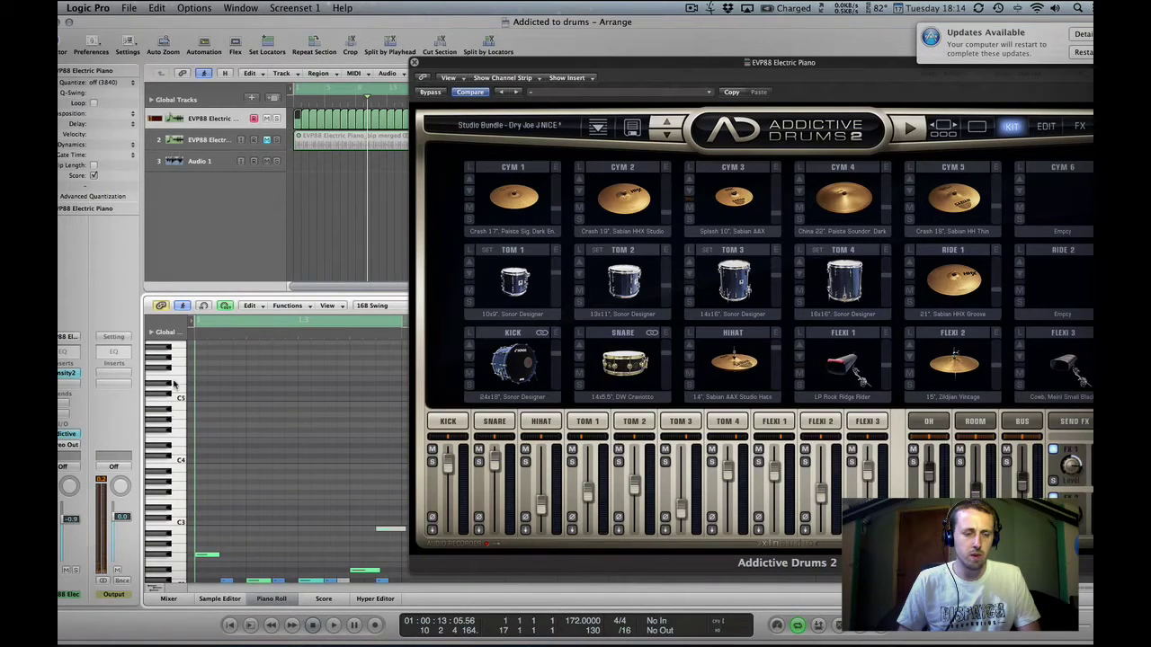
Step: Open the region at bar 4 in the piano roll, place a note at A3 near its end and audition the neighbouring keys
{"action": "left_click_drag", "start_coordinate": [495, 72], "coordinate": [745, 215]}
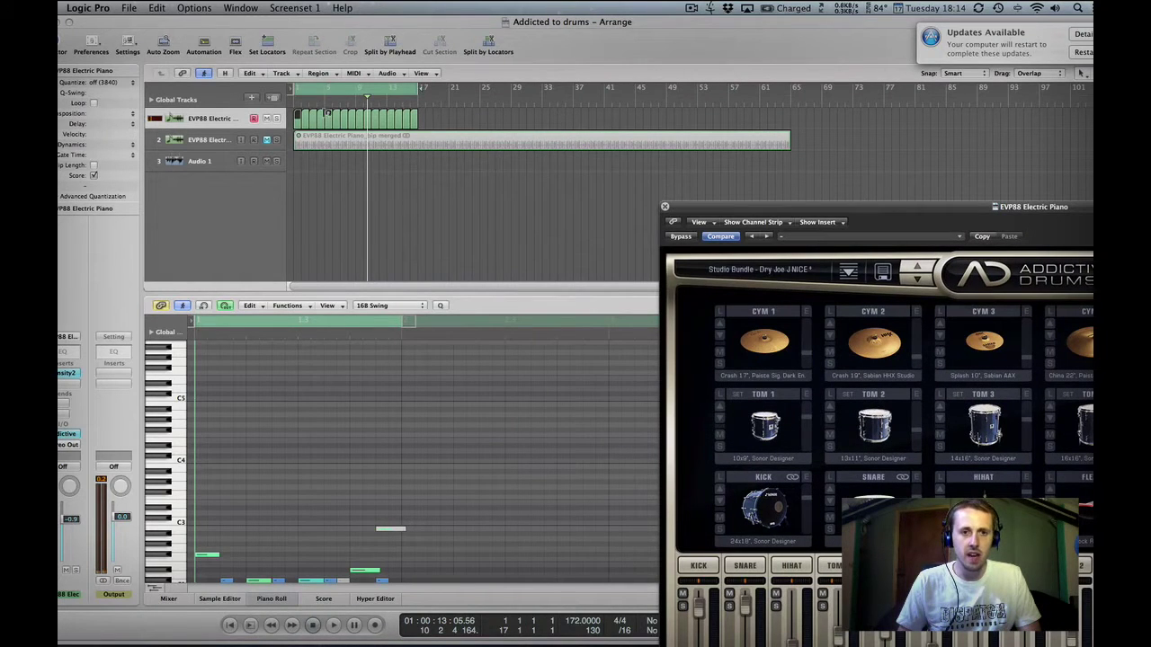
{"action": "scroll", "coordinate": [413, 383], "scroll_direction": "down", "scroll_amount": 8}
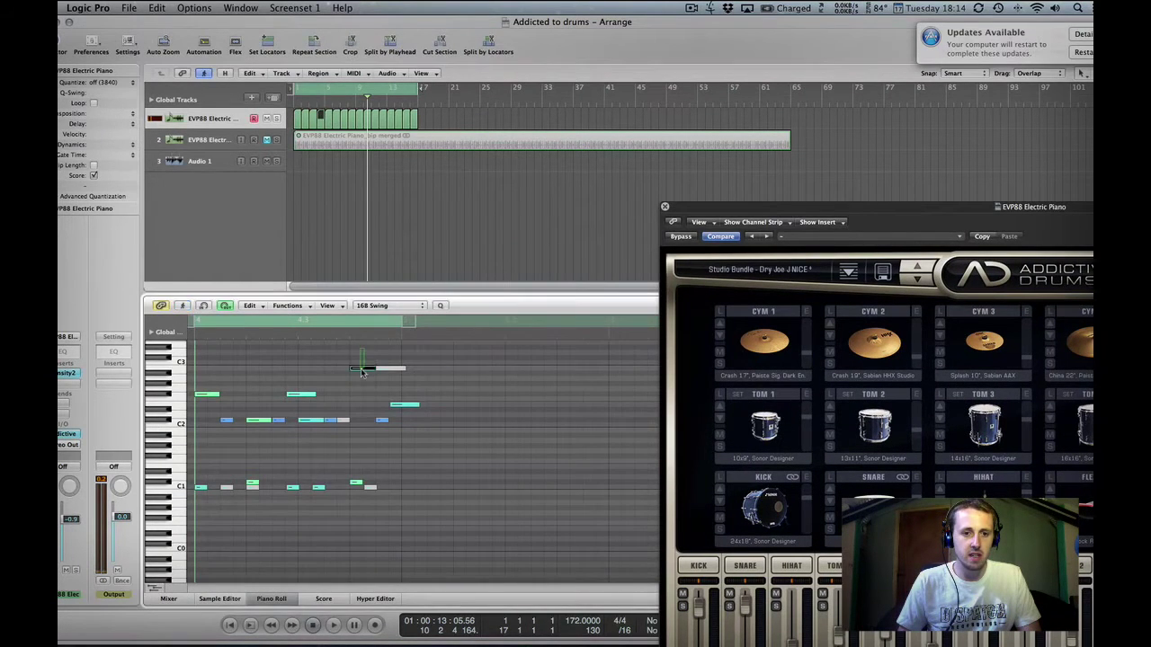
{"action": "scroll", "coordinate": [369, 364], "scroll_direction": "up", "scroll_amount": 3}
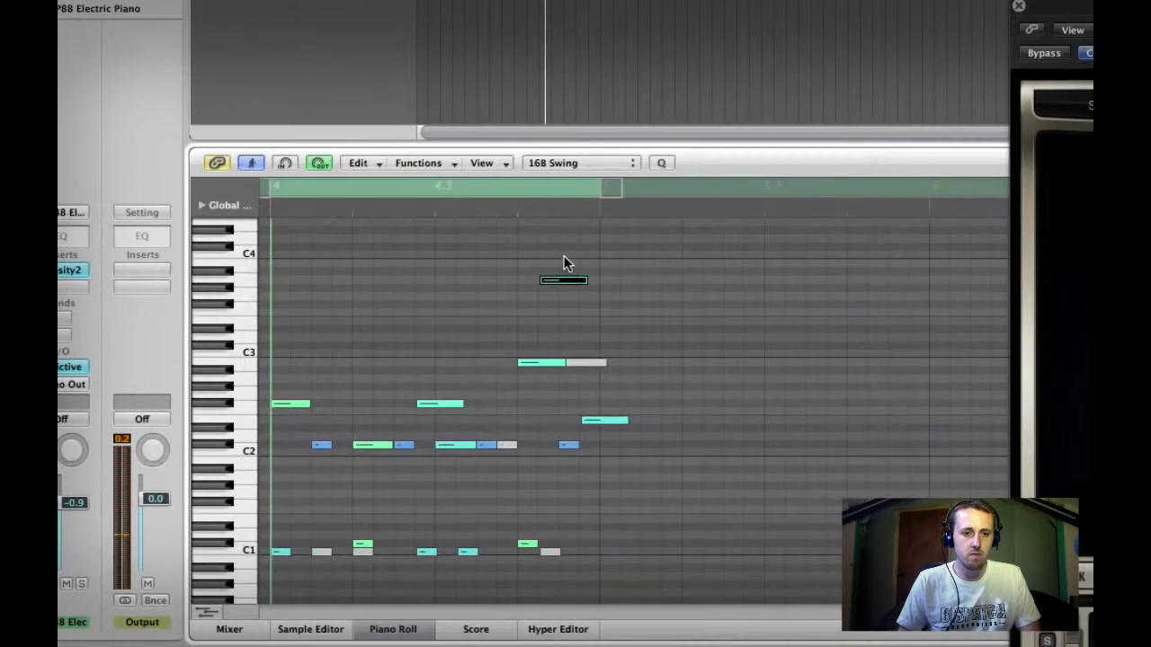
{"action": "left_click", "coordinate": [244, 291]}
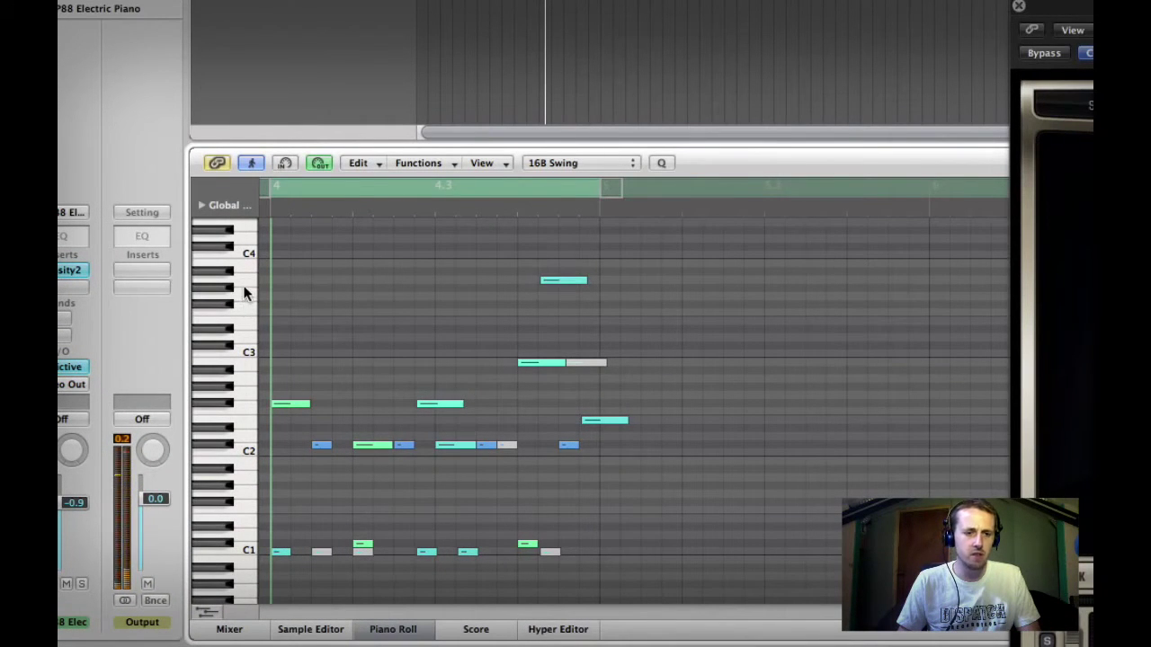
{"action": "left_click", "coordinate": [245, 282]}
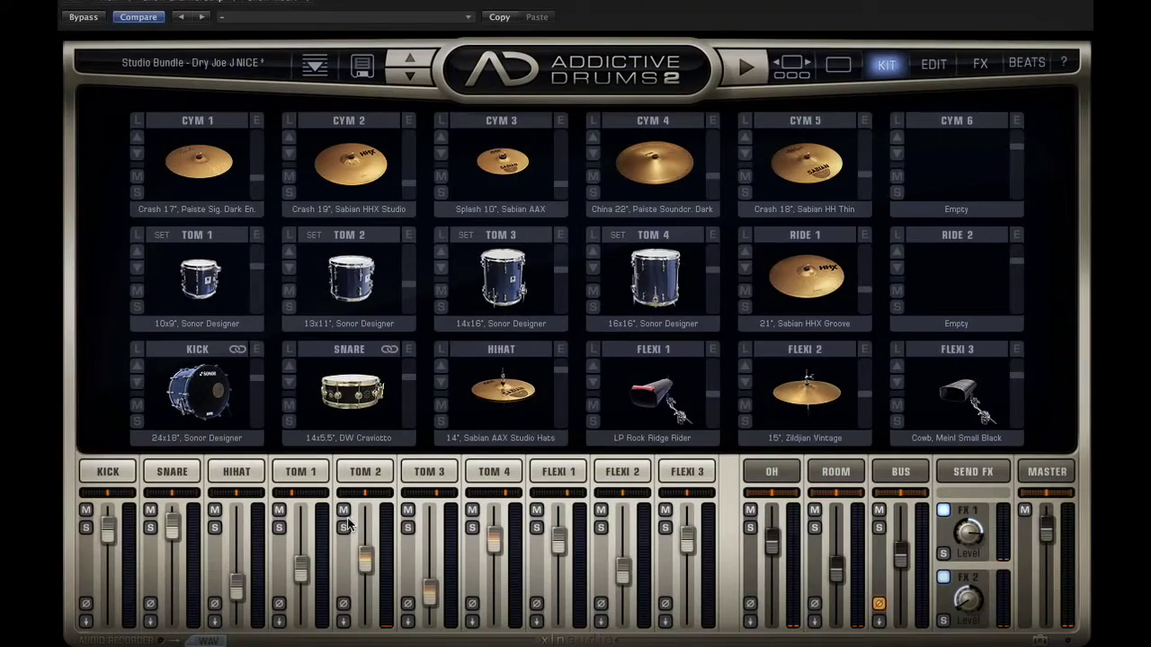
Step: Review the edit settings of the hi-hat, Tom 1 to Tom 4, Flexi 1 and kick channels
{"action": "left_click", "coordinate": [237, 472]}
{"action": "left_click", "coordinate": [300, 472]}
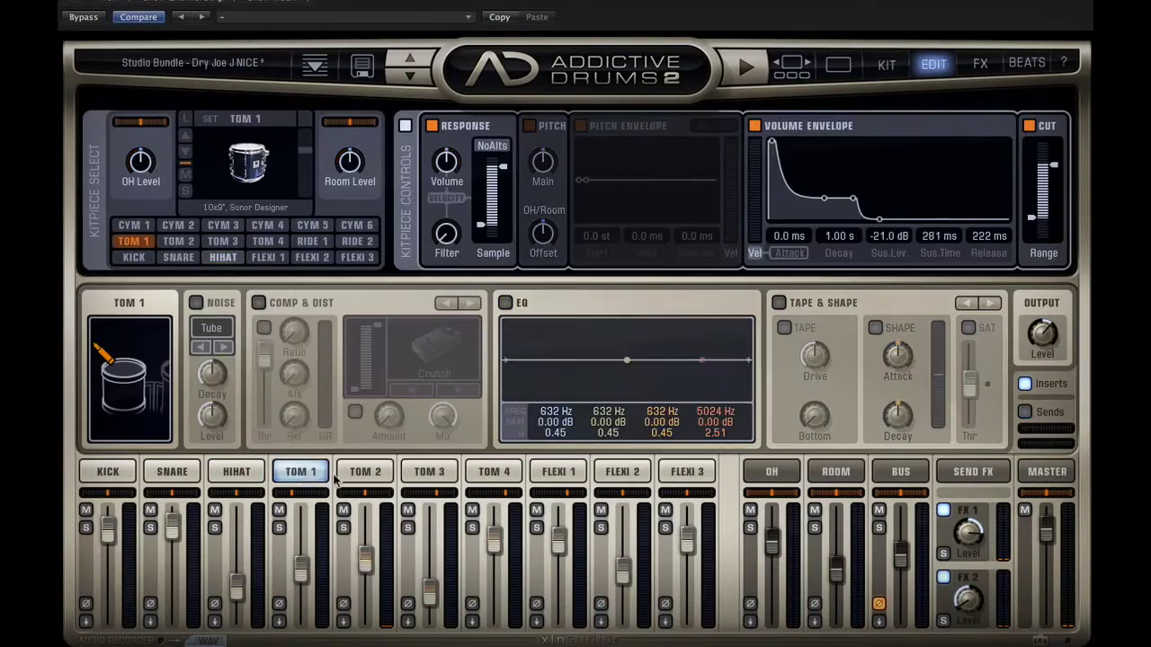
{"action": "left_click", "coordinate": [366, 472]}
{"action": "left_click", "coordinate": [429, 473]}
{"action": "left_click", "coordinate": [493, 472]}
{"action": "left_click", "coordinate": [558, 472]}
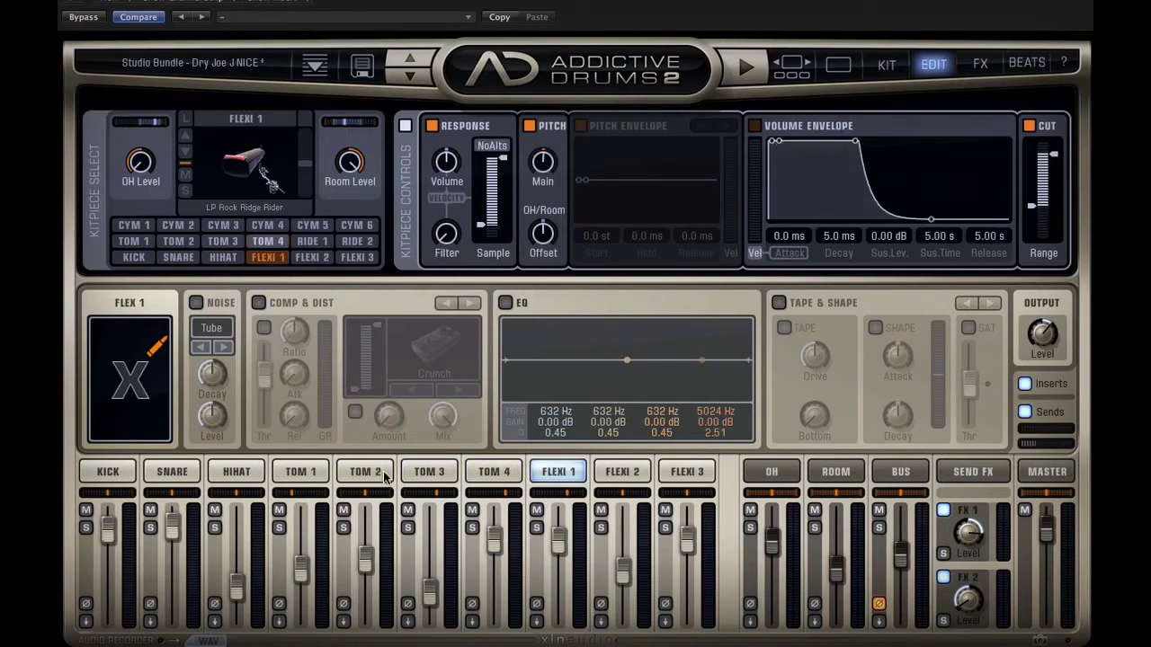
{"action": "left_click", "coordinate": [365, 472]}
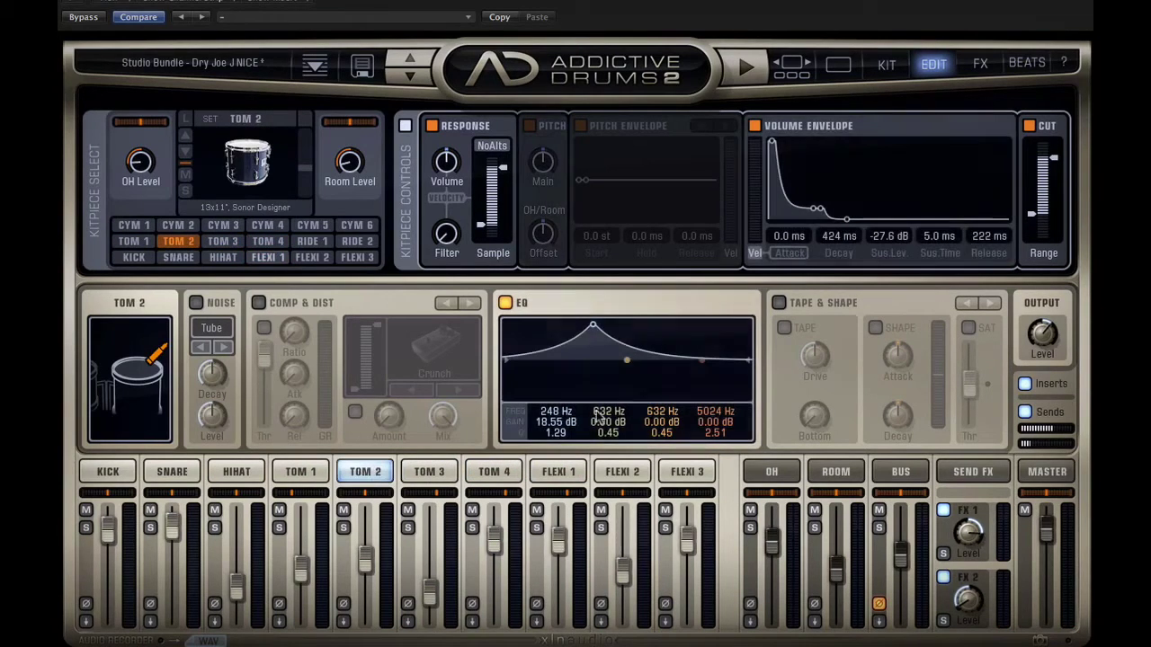
{"action": "left_click", "coordinate": [108, 472]}
Step: Return to the kit overview and swap the kick for the 22x16" Pearl Masterworks
{"action": "left_click", "coordinate": [890, 66]}
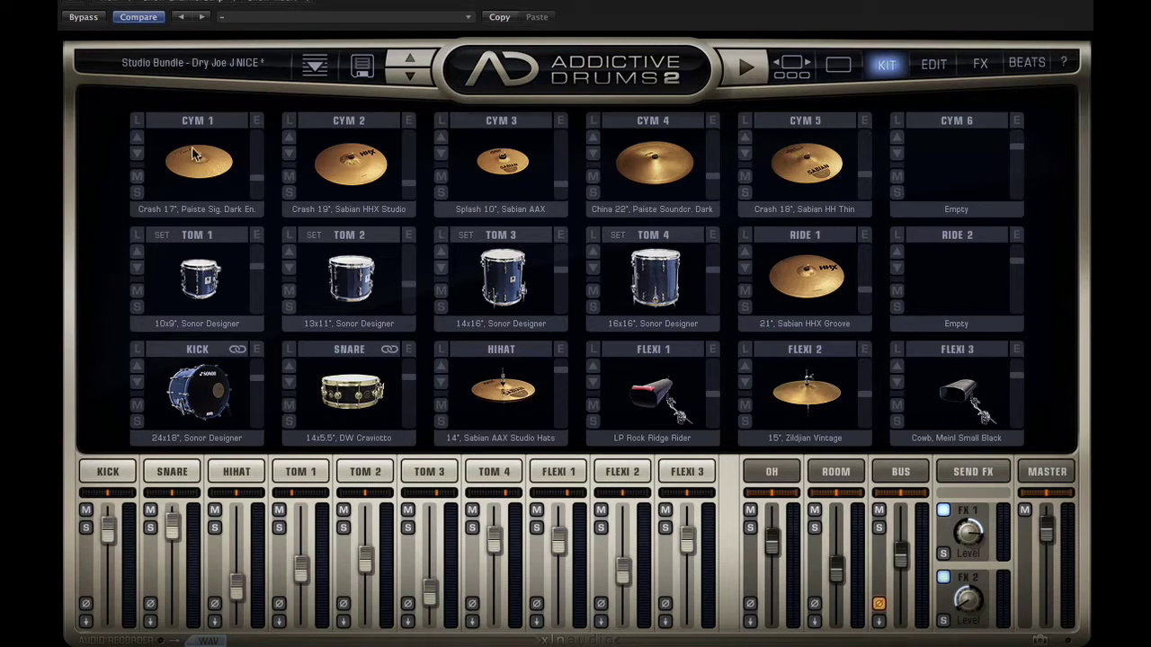
{"action": "scroll", "coordinate": [216, 396], "scroll_direction": "down", "scroll_amount": 2}
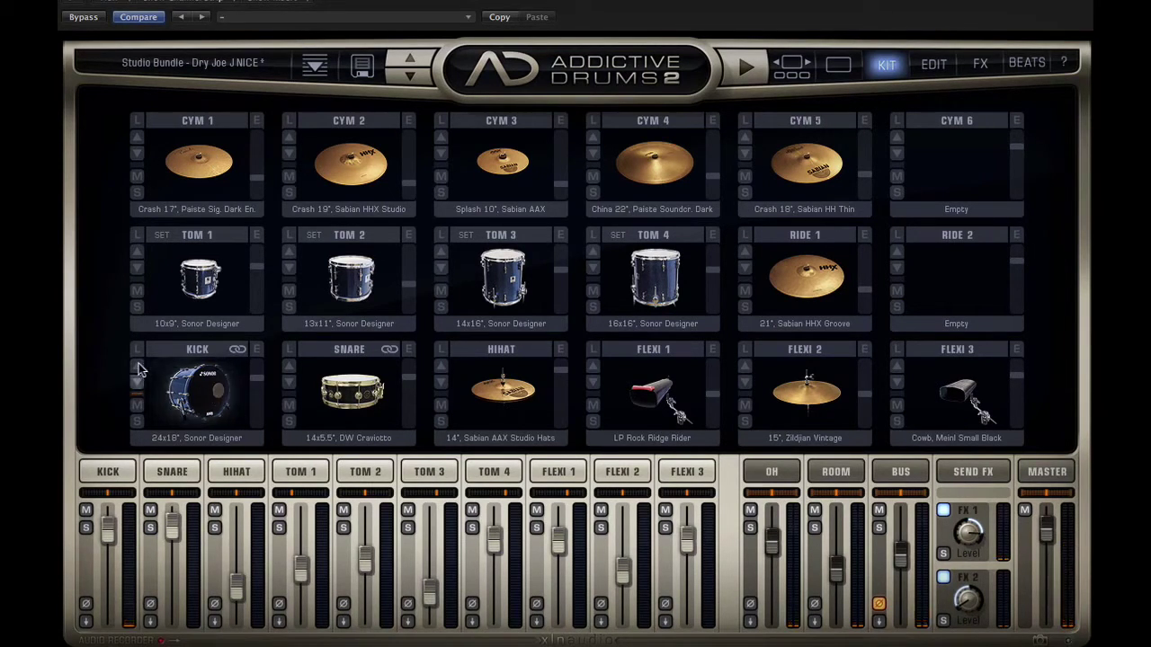
{"action": "scroll", "coordinate": [202, 391], "scroll_direction": "down", "scroll_amount": 4}
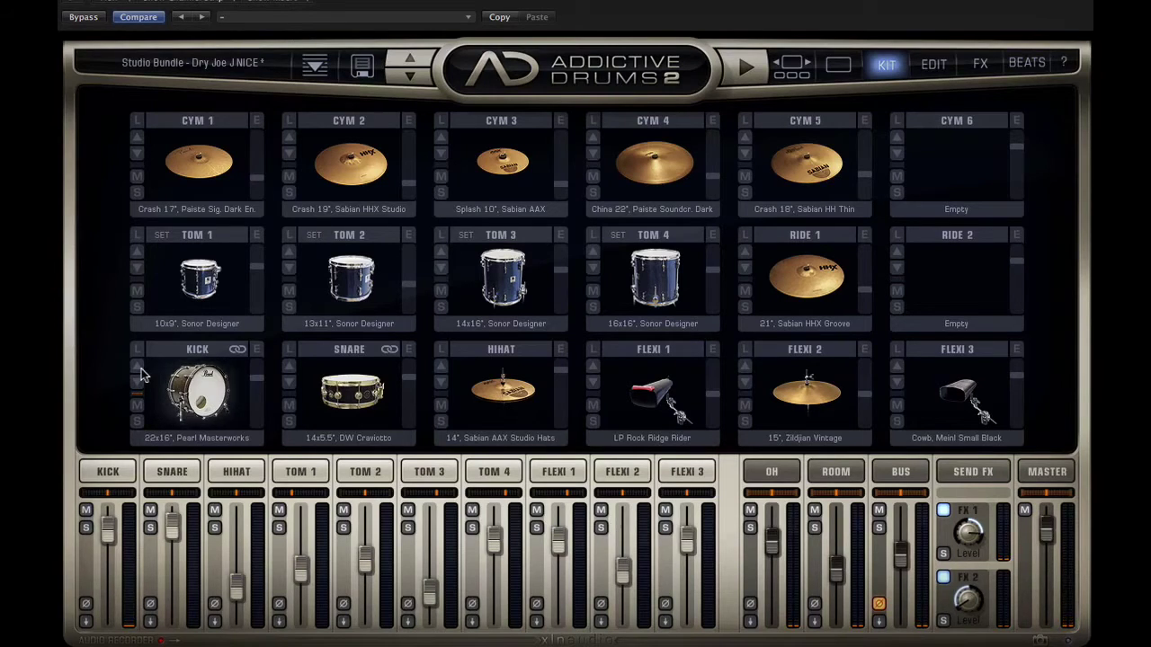
Step: Swap the kick for the 24x18" Sonor Designer, audition it and open its edit settings
{"action": "scroll", "coordinate": [211, 396], "scroll_direction": "up", "scroll_amount": 2}
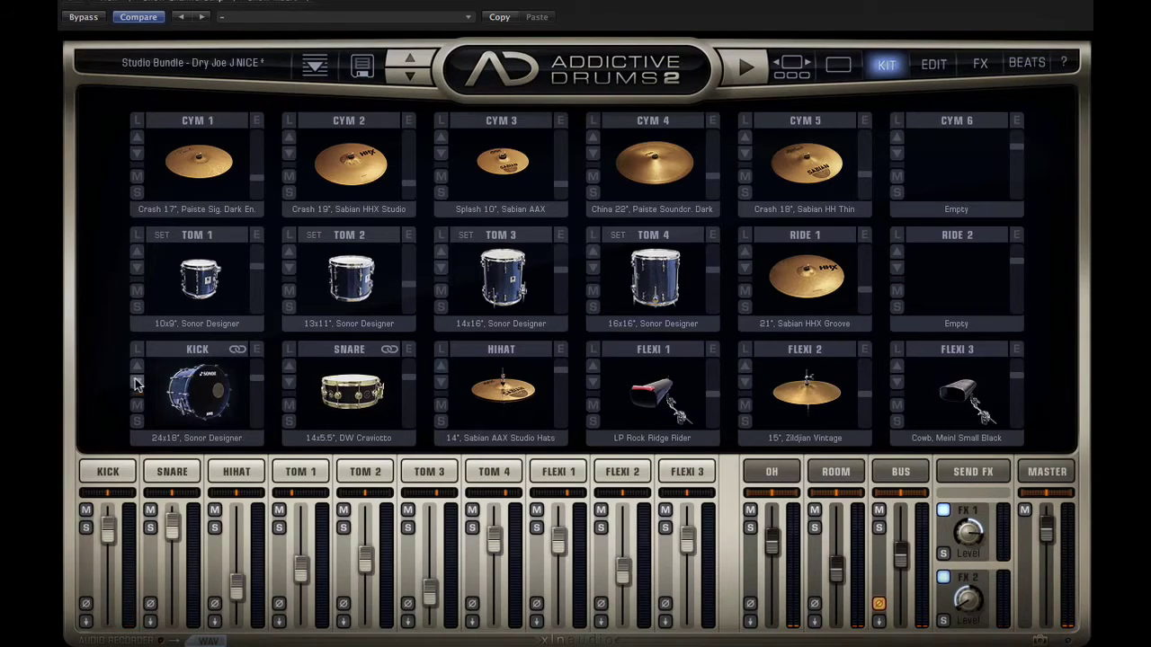
{"action": "left_click", "coordinate": [222, 400]}
{"action": "left_click", "coordinate": [121, 474]}
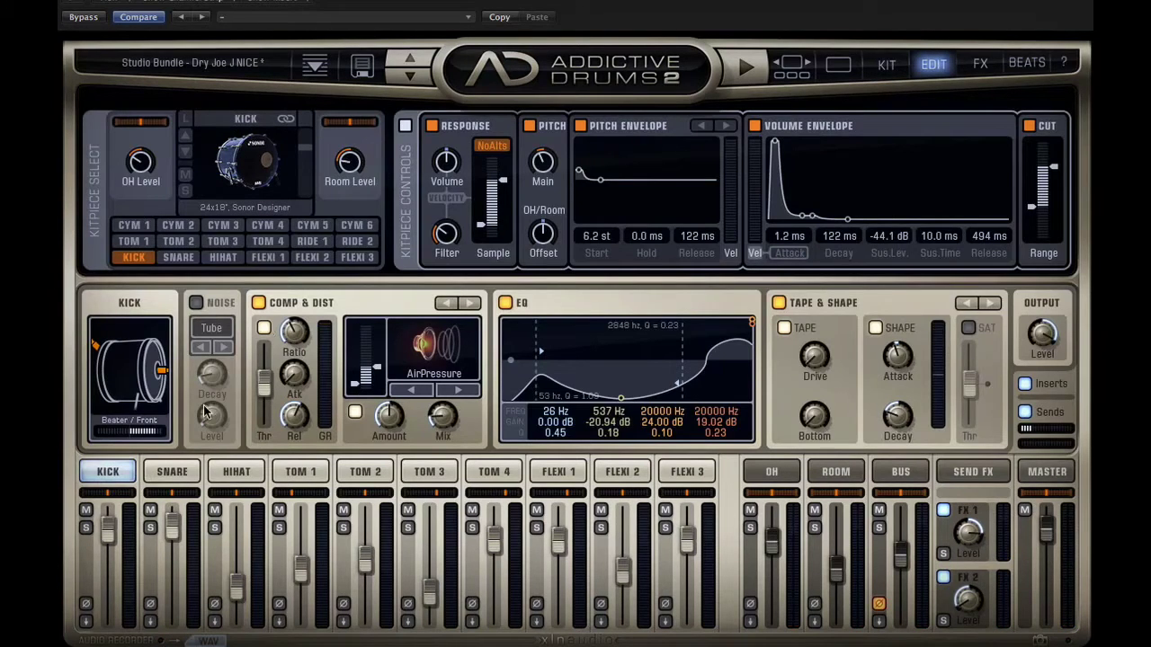
Step: Look through the edit settings of the snare, hi-hat, Tom 1 and kick channels
{"action": "left_click", "coordinate": [172, 474]}
{"action": "left_click", "coordinate": [235, 474]}
{"action": "left_click", "coordinate": [301, 474]}
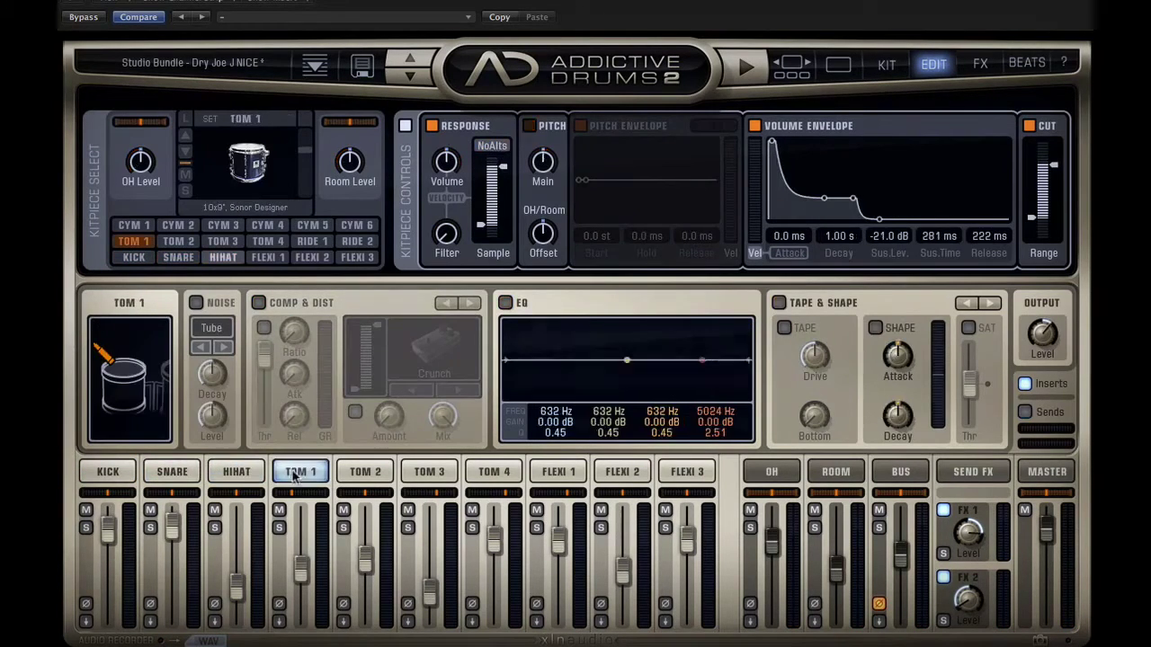
{"action": "left_click", "coordinate": [117, 477]}
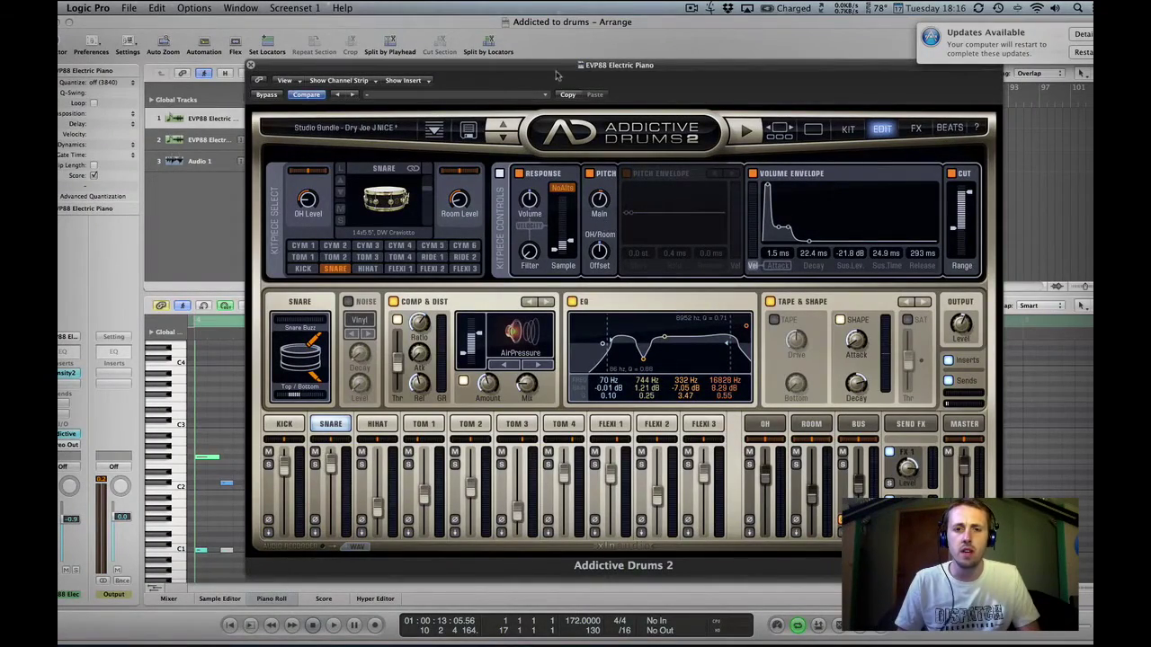
Step: Reposition the plug-in window over the arrangement and start playback of the drum pattern
{"action": "left_click_drag", "start_coordinate": [555, 72], "coordinate": [492, 69]}
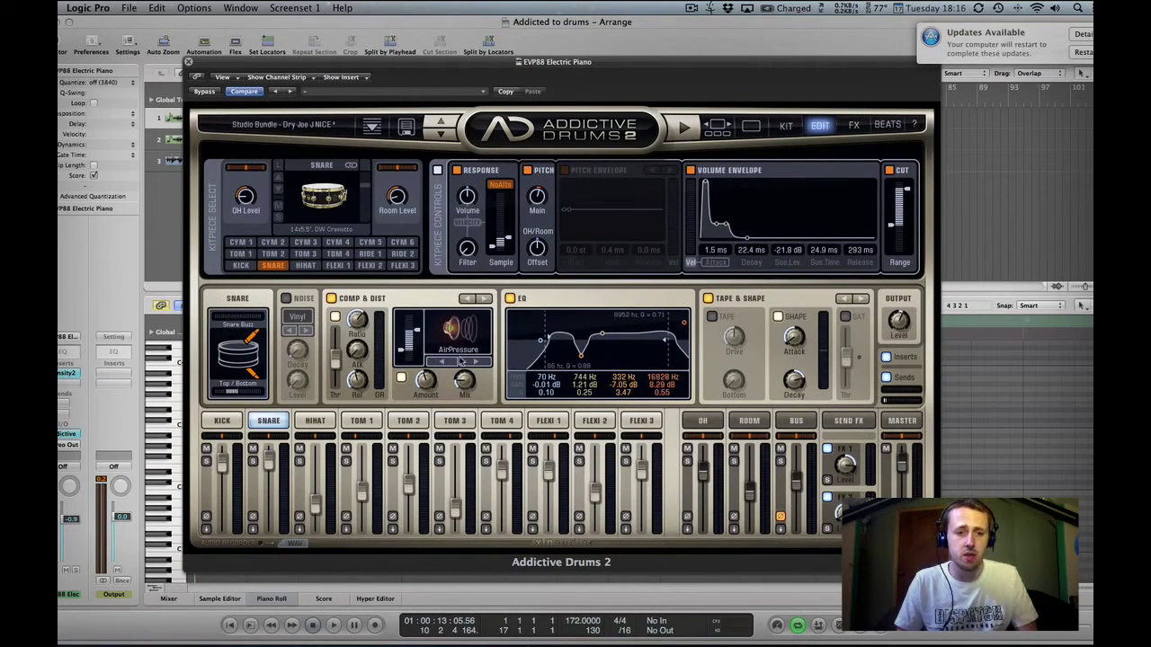
{"action": "left_click_drag", "start_coordinate": [313, 72], "coordinate": [390, 54]}
{"action": "key", "text": "space"}
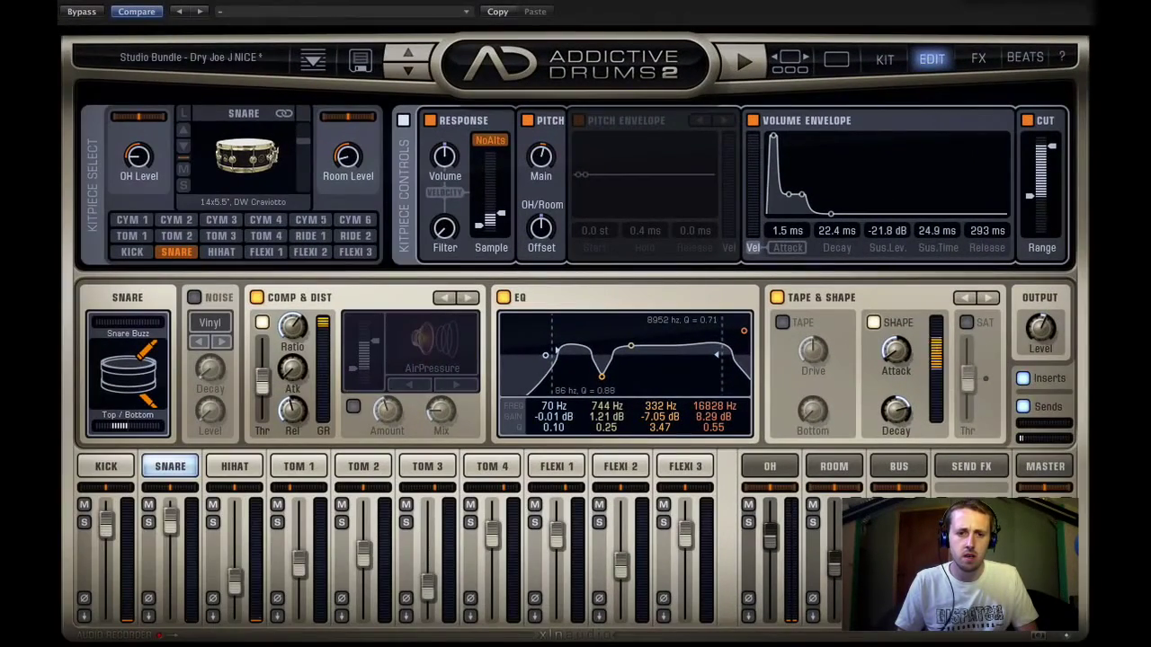
Step: Compare the master channel's AirPressure distortion off and on, and switch on the snare channel's distortion
{"action": "left_click", "coordinate": [1045, 466]}
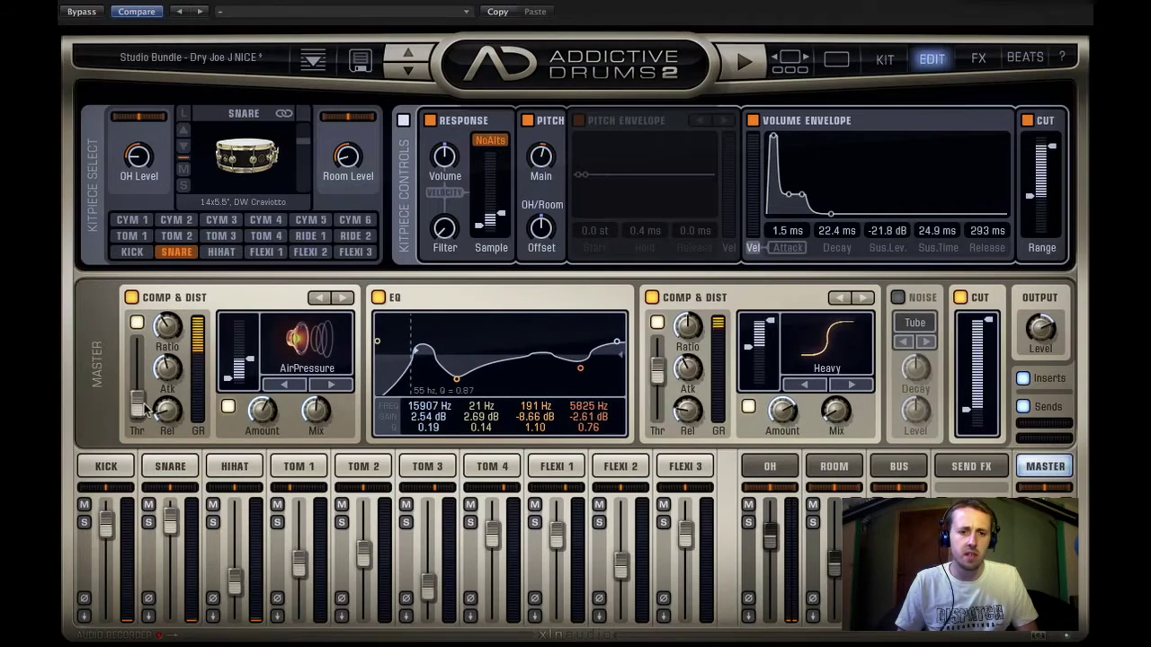
{"action": "left_click", "coordinate": [228, 409]}
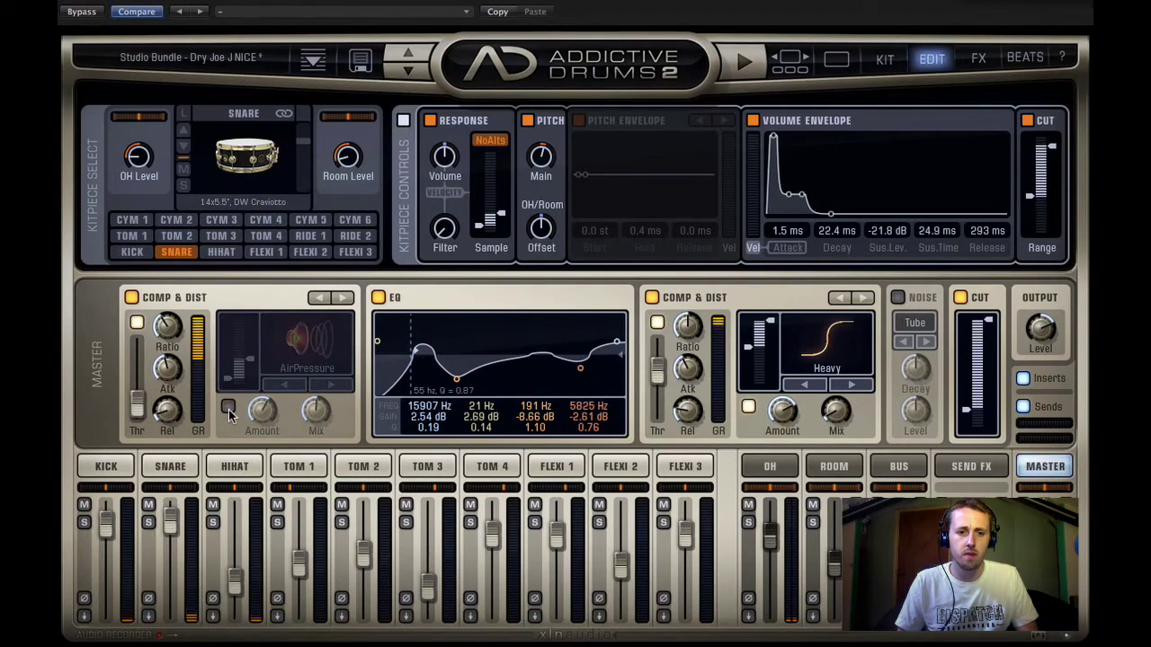
{"action": "left_click", "coordinate": [229, 409]}
{"action": "left_click", "coordinate": [170, 466]}
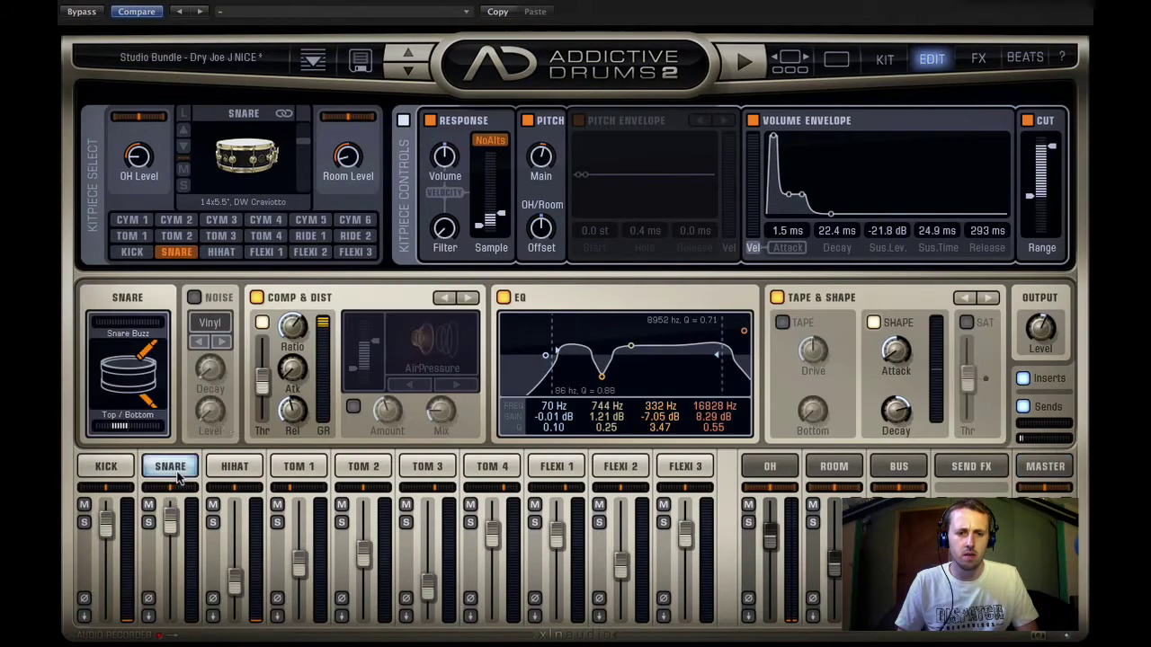
{"action": "left_click", "coordinate": [353, 408]}
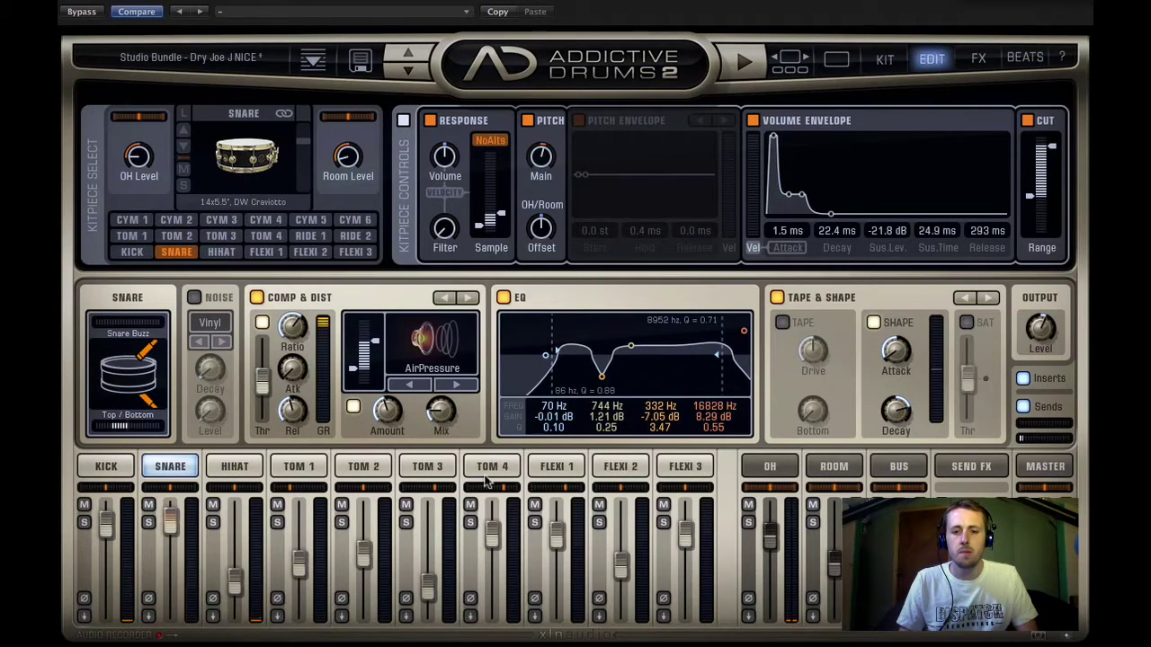
Step: Look at the hi-hat channel, return to the snare and view its distortion types, keeping AirPressure selected
{"action": "left_click", "coordinate": [236, 466]}
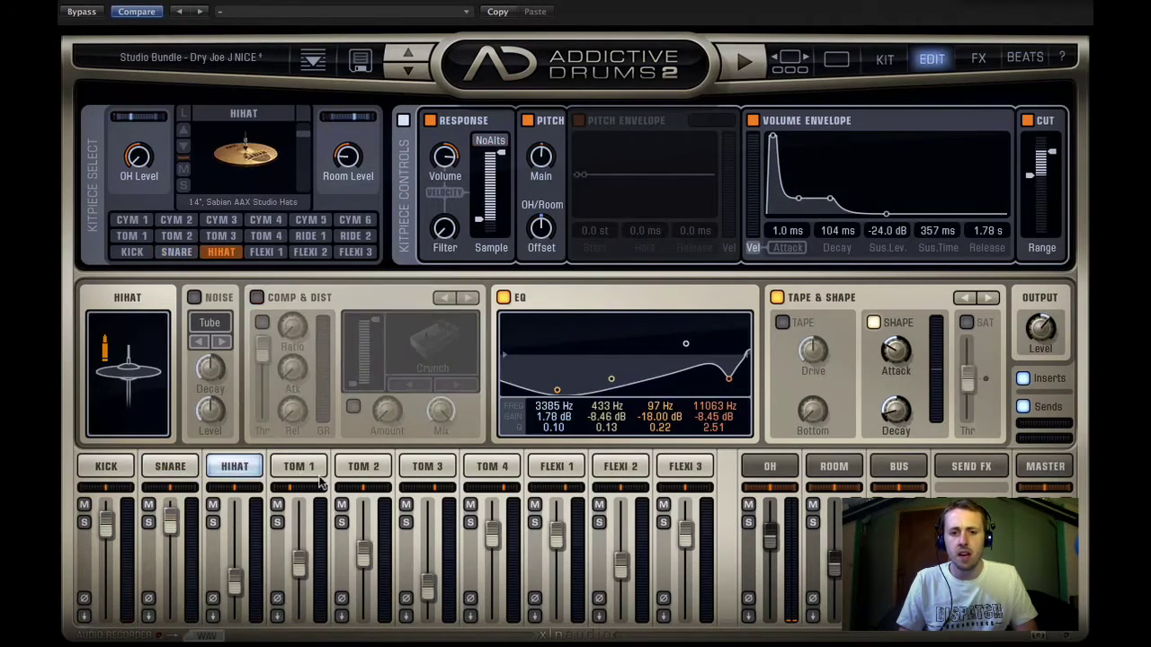
{"action": "left_click", "coordinate": [170, 465]}
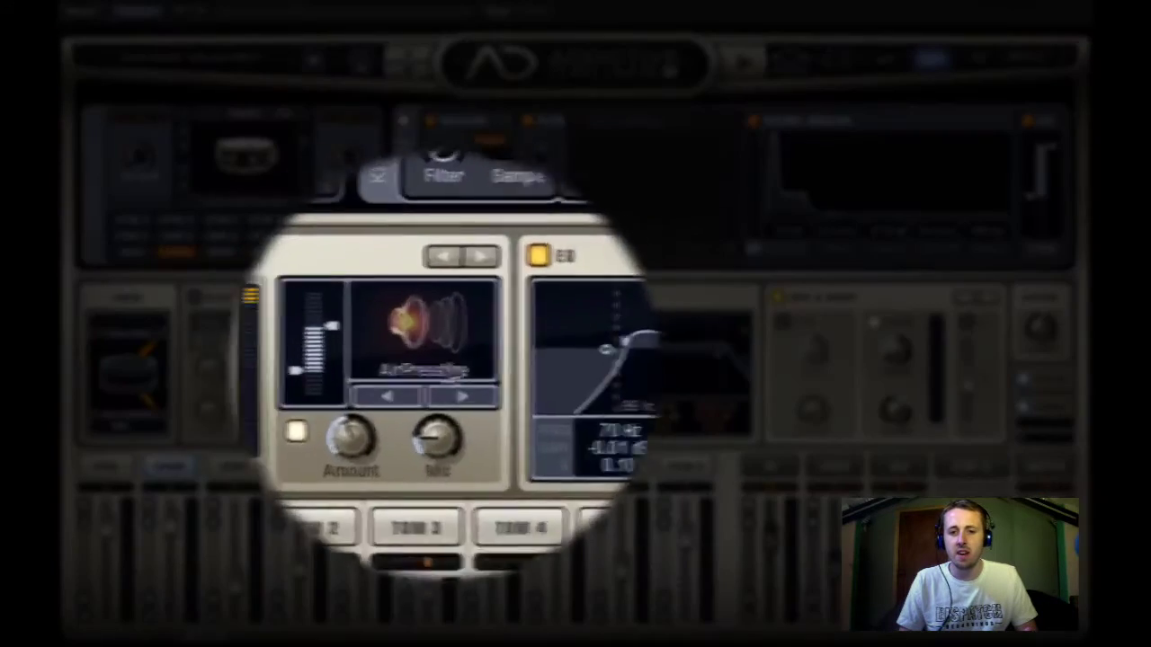
{"action": "left_click", "coordinate": [428, 347]}
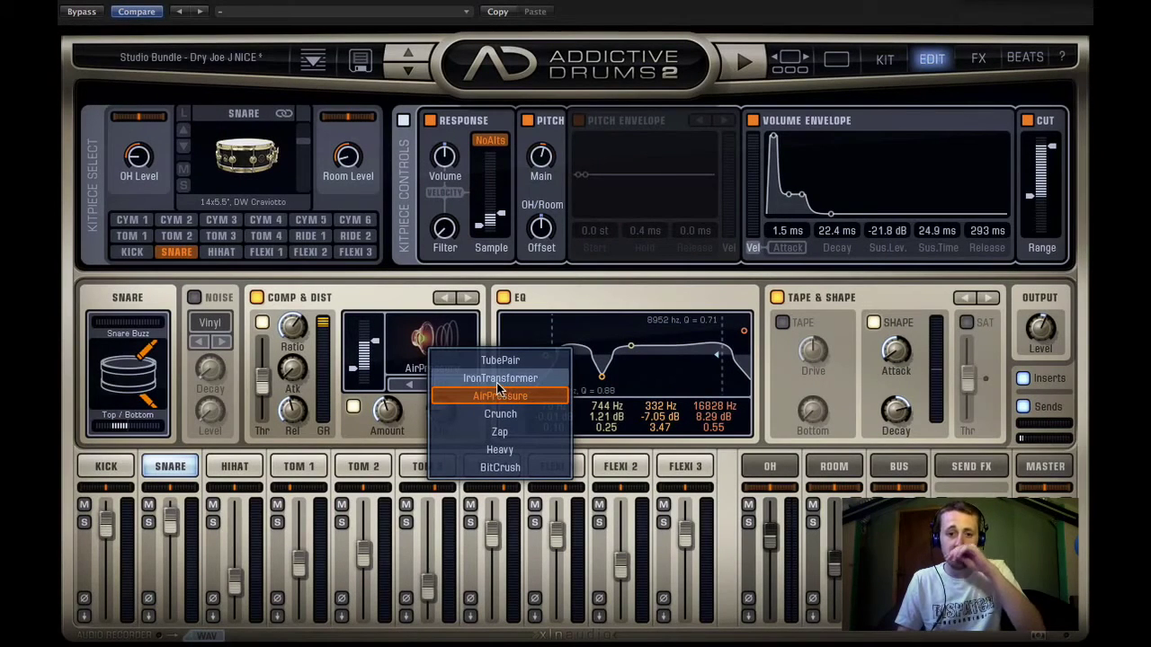
{"action": "left_click", "coordinate": [370, 290]}
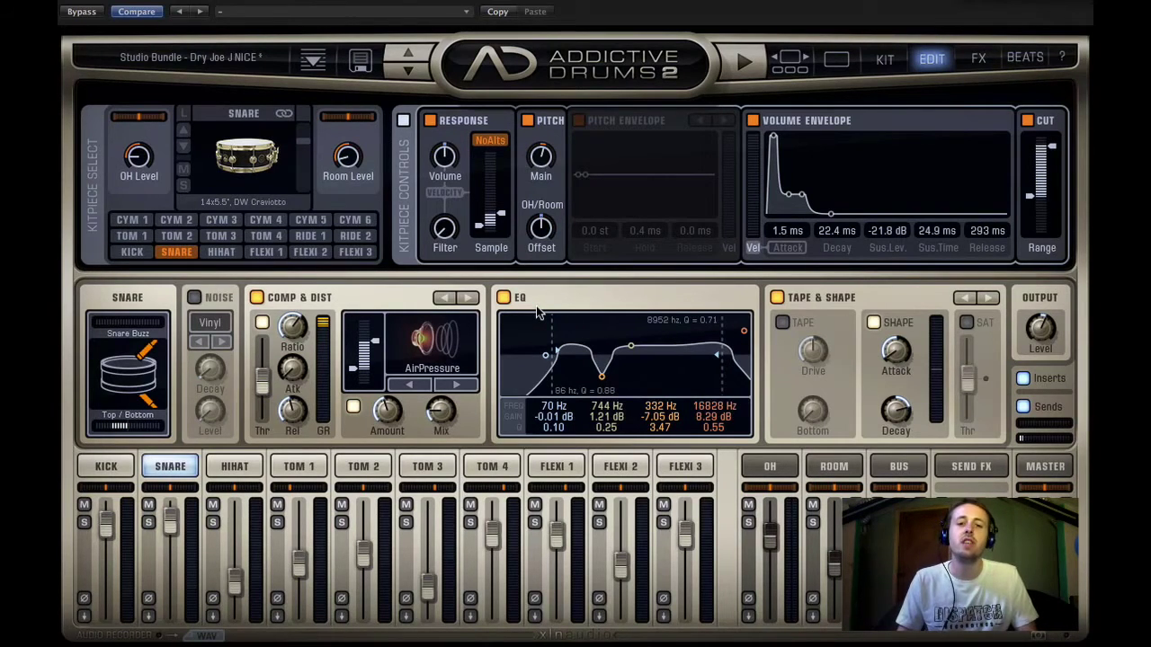
Step: Look through the FX, kit and edit pages and return to the kit overview
{"action": "left_click", "coordinate": [978, 57]}
{"action": "left_click", "coordinate": [885, 60]}
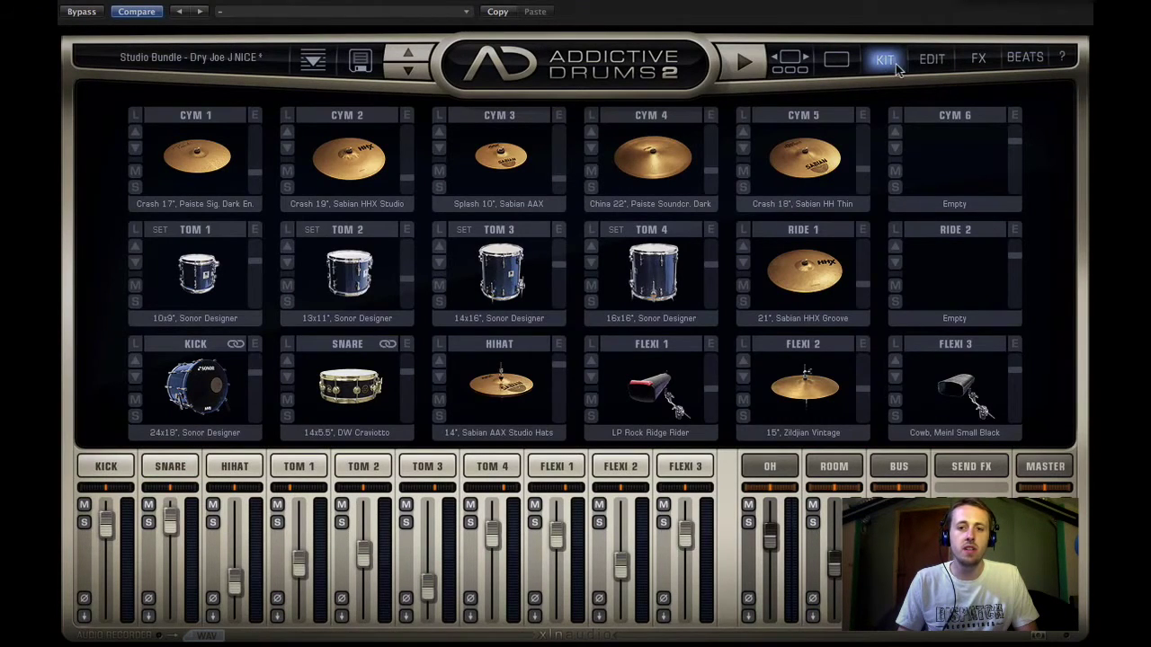
{"action": "left_click", "coordinate": [926, 57]}
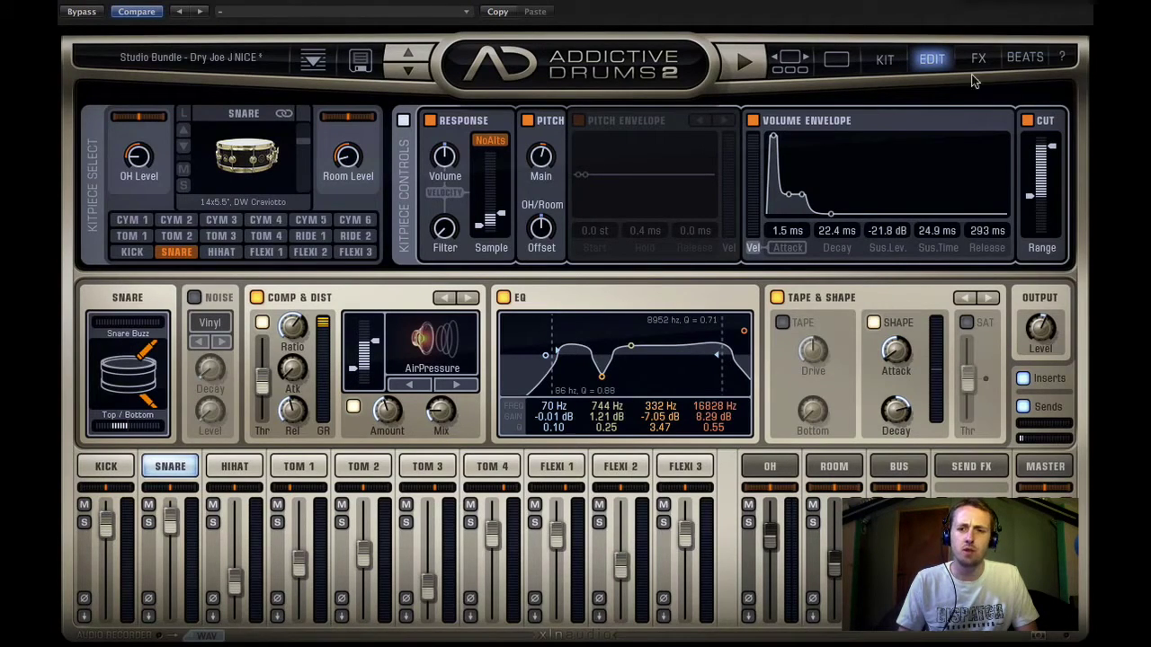
{"action": "left_click", "coordinate": [885, 58]}
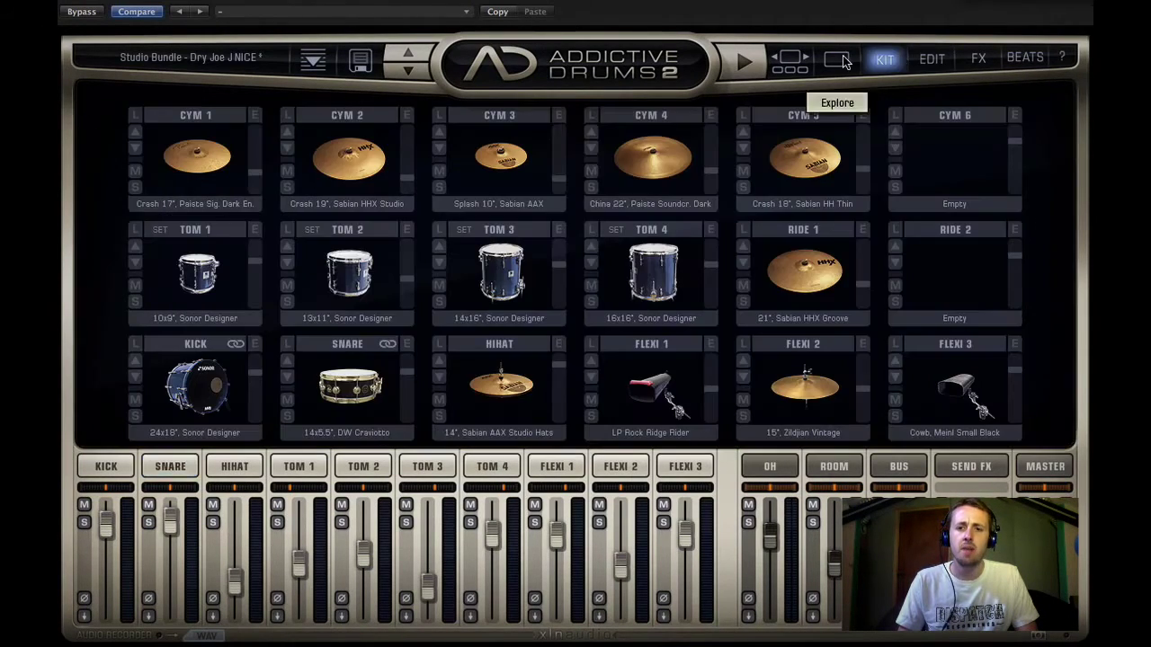
Step: Browse the Studio Bundle presets and close the preset browser without loading one
{"action": "left_click", "coordinate": [313, 59]}
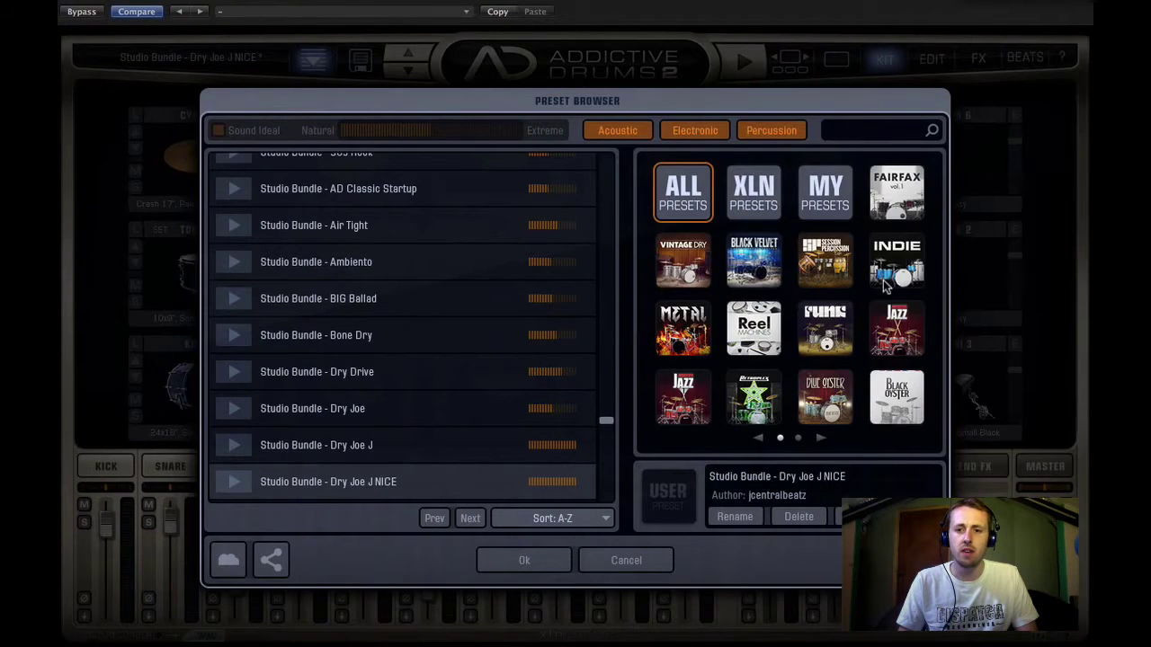
{"action": "scroll", "coordinate": [450, 319], "scroll_direction": "down", "scroll_amount": 5}
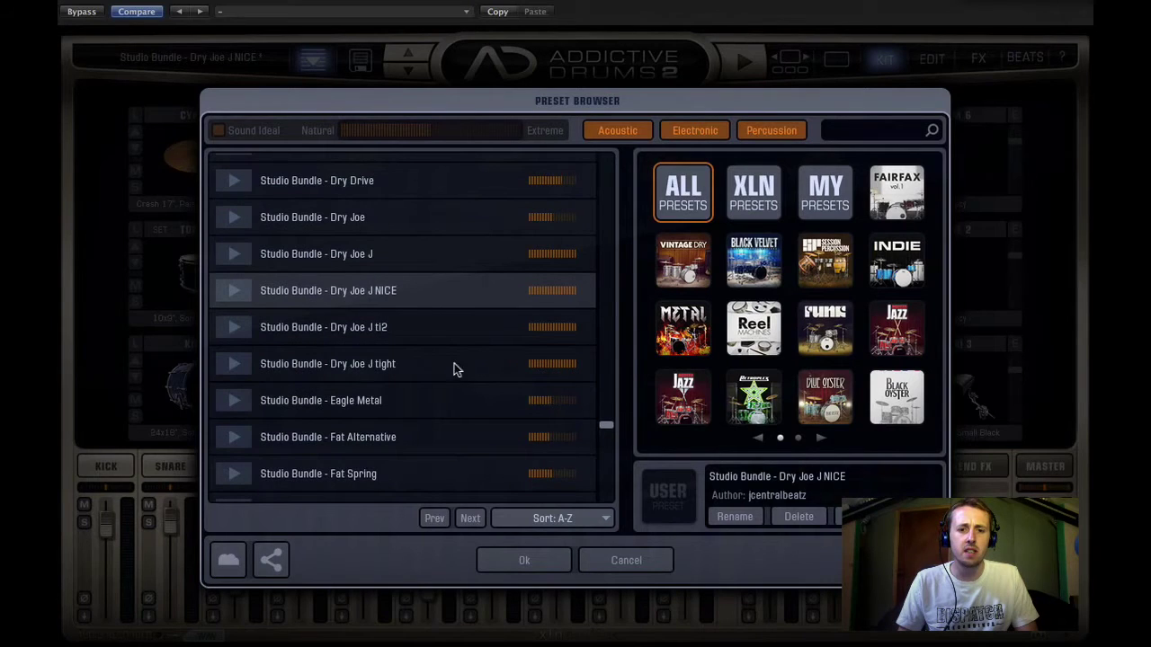
{"action": "left_click", "coordinate": [626, 564]}
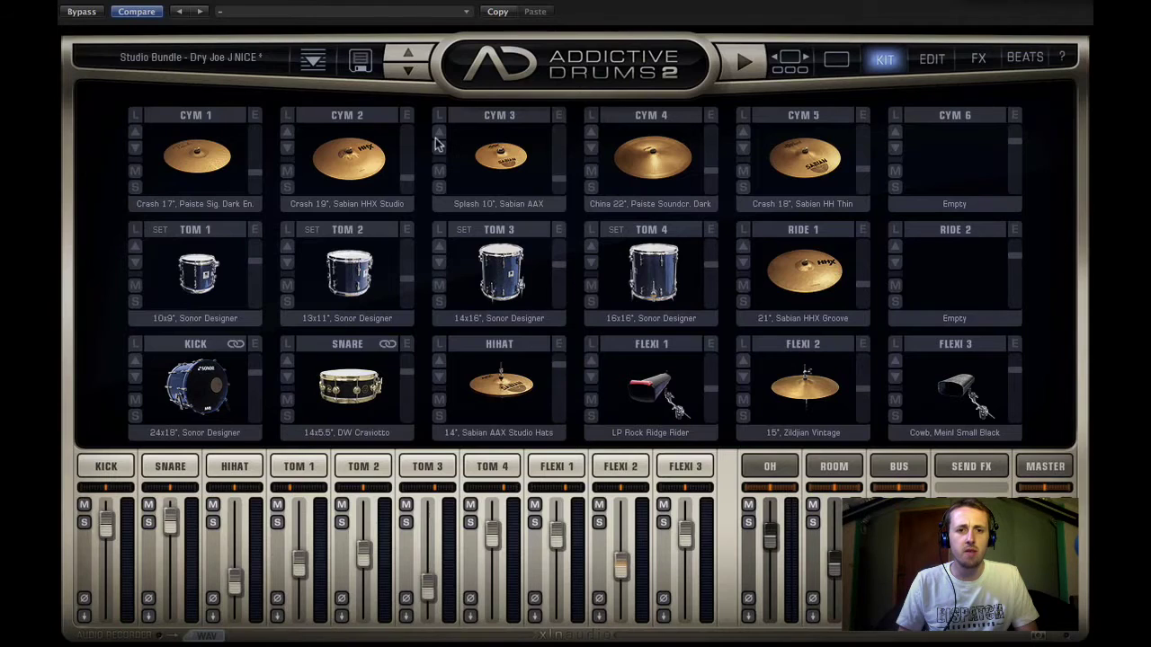
Step: Save the current kit as a new preset named Studio Bundle - Dry Joe J NICE (1)
{"action": "left_click", "coordinate": [361, 61]}
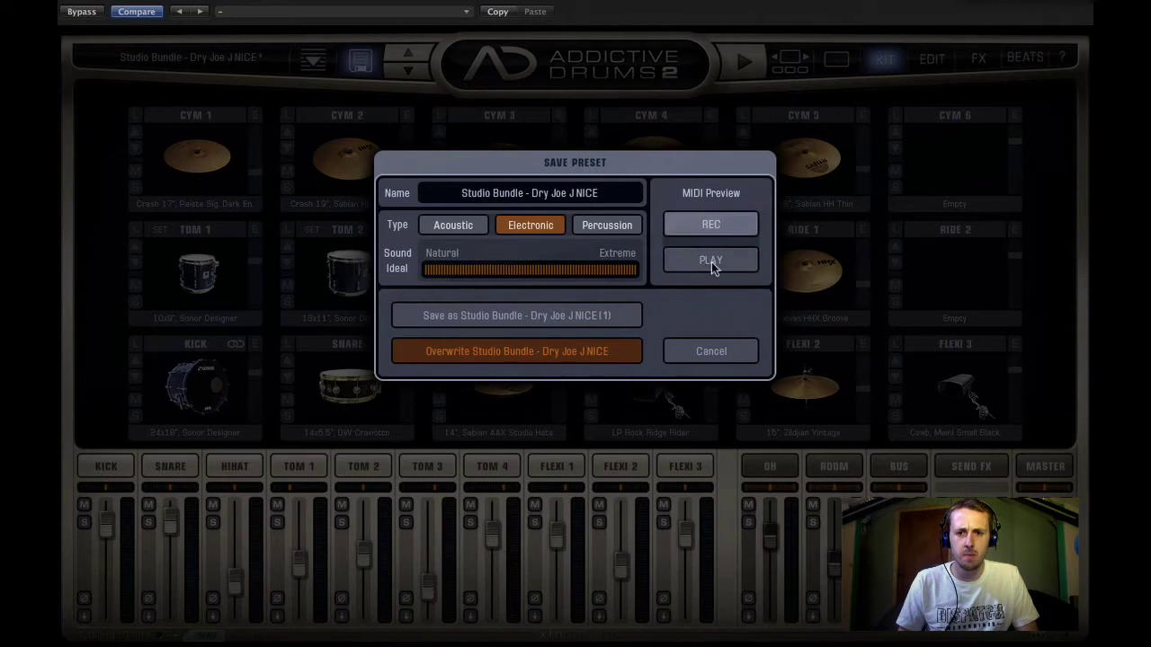
{"action": "left_click", "coordinate": [557, 315]}
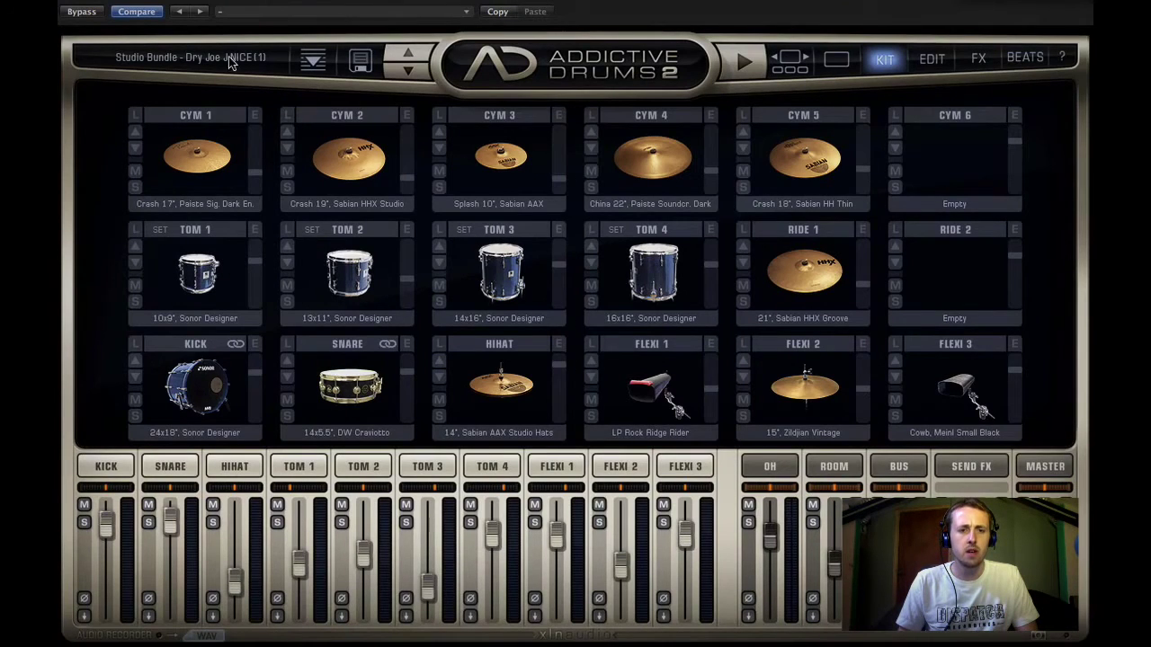
Step: Audition the following presets up to Studio Bundle - Fat Alternative and step back to Dry Joe J NICE
{"action": "left_click", "coordinate": [407, 72]}
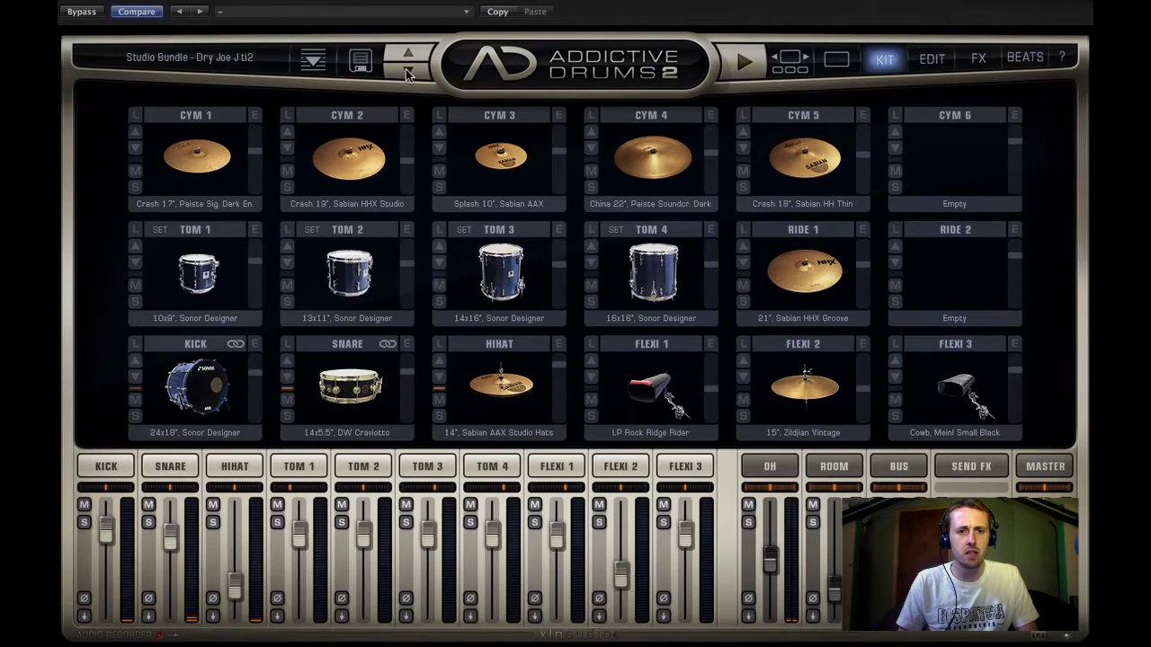
{"action": "left_click", "coordinate": [406, 72]}
{"action": "left_click", "coordinate": [407, 72]}
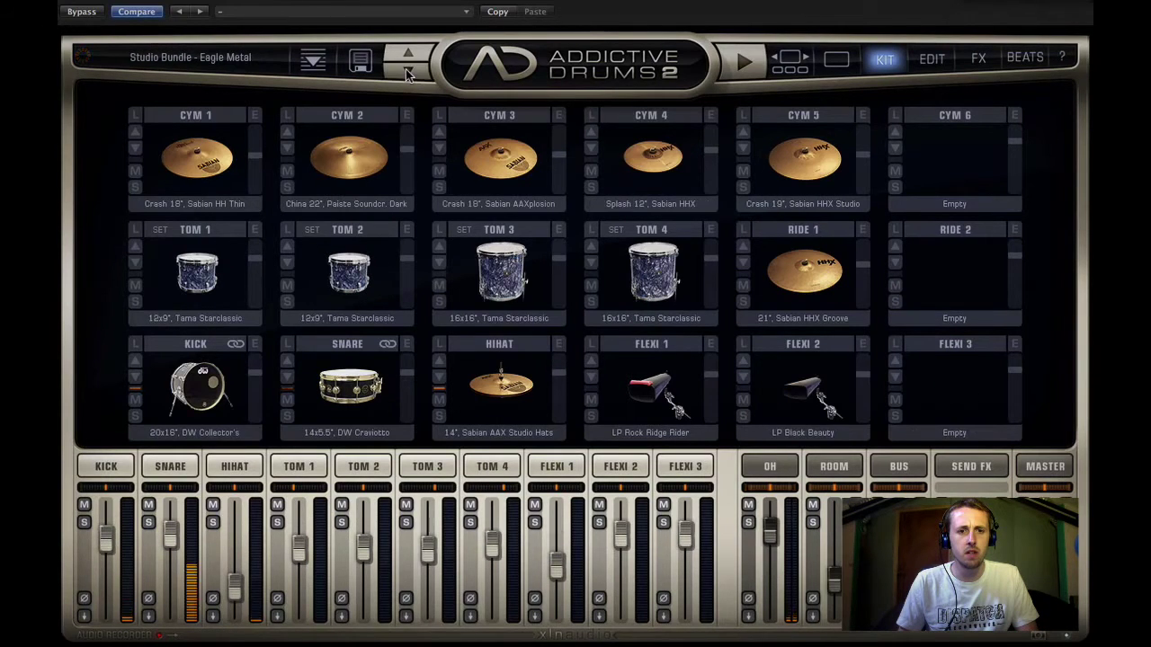
{"action": "left_click", "coordinate": [407, 72]}
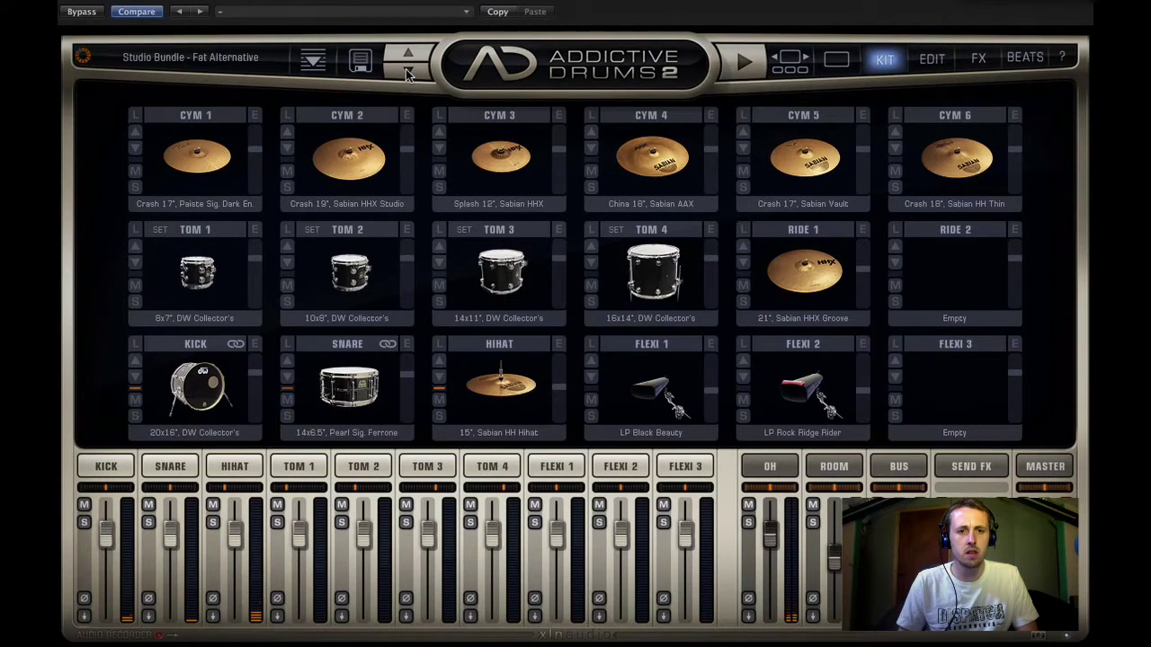
{"action": "left_click", "coordinate": [409, 56]}
{"action": "left_click", "coordinate": [409, 57]}
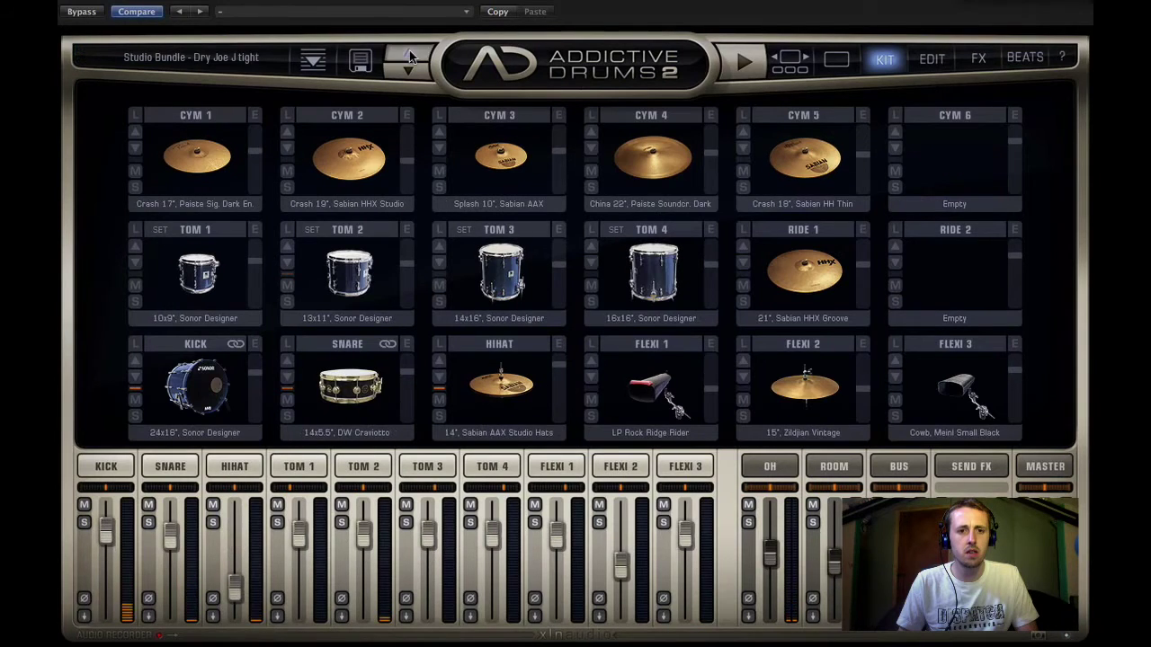
{"action": "left_click", "coordinate": [409, 56]}
{"action": "left_click", "coordinate": [409, 56]}
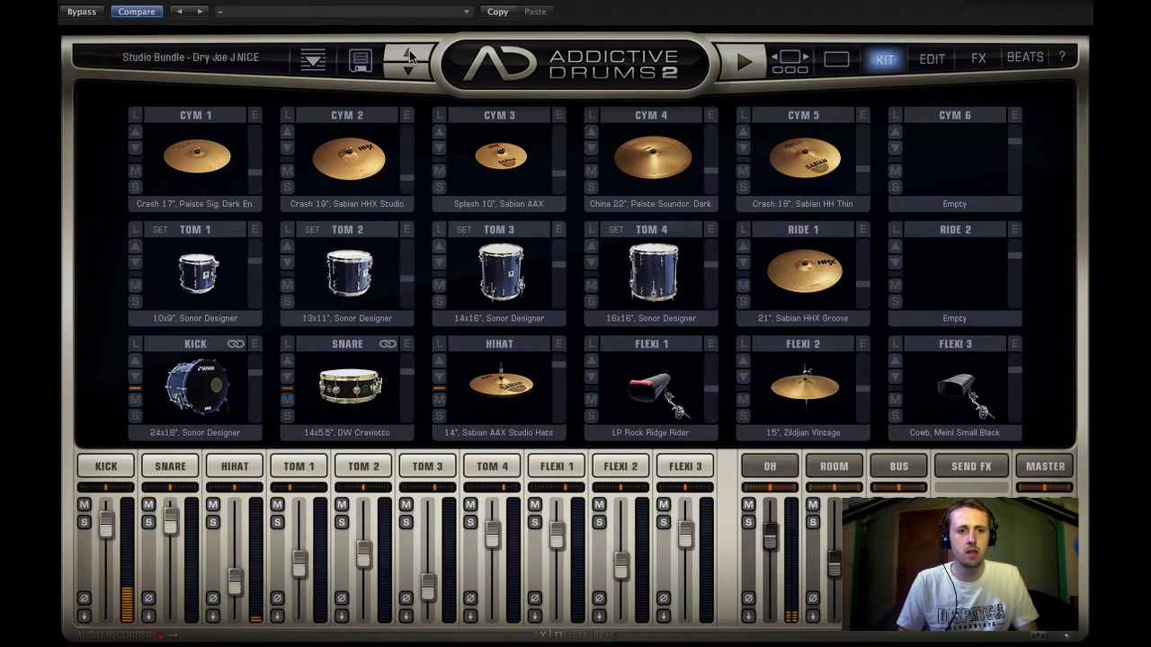
Step: Step back through the Studio Bundle presets, past Dry Drive, Bone Dry and BIG Ballad, and load Air Tight
{"action": "left_click", "coordinate": [409, 56]}
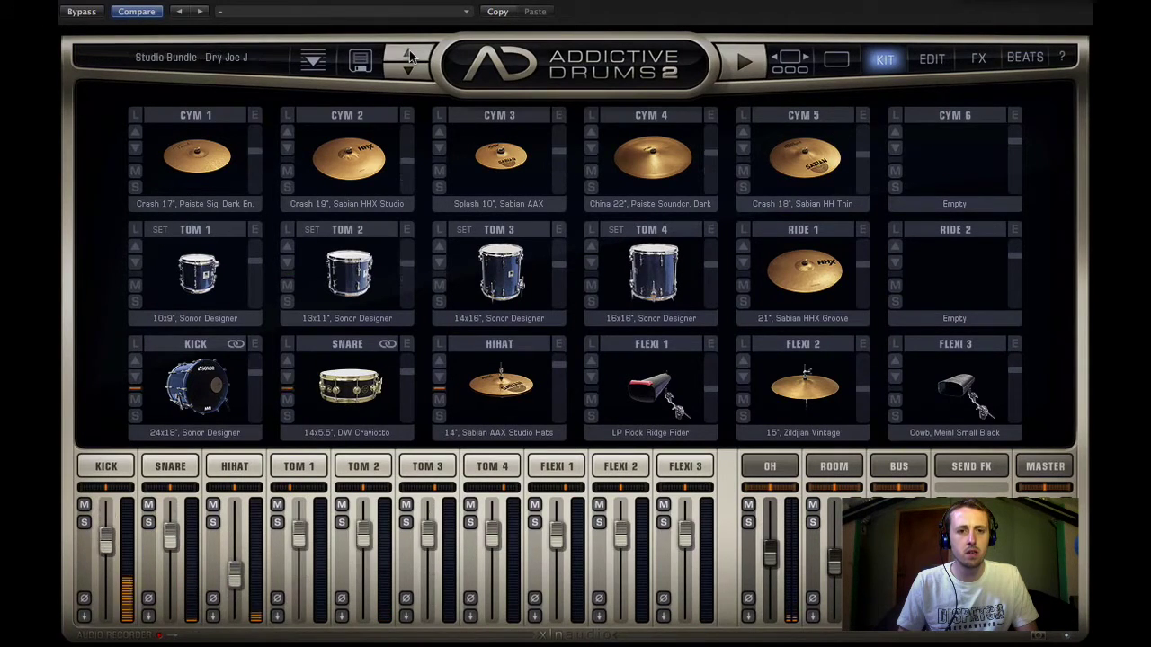
{"action": "left_click", "coordinate": [409, 56]}
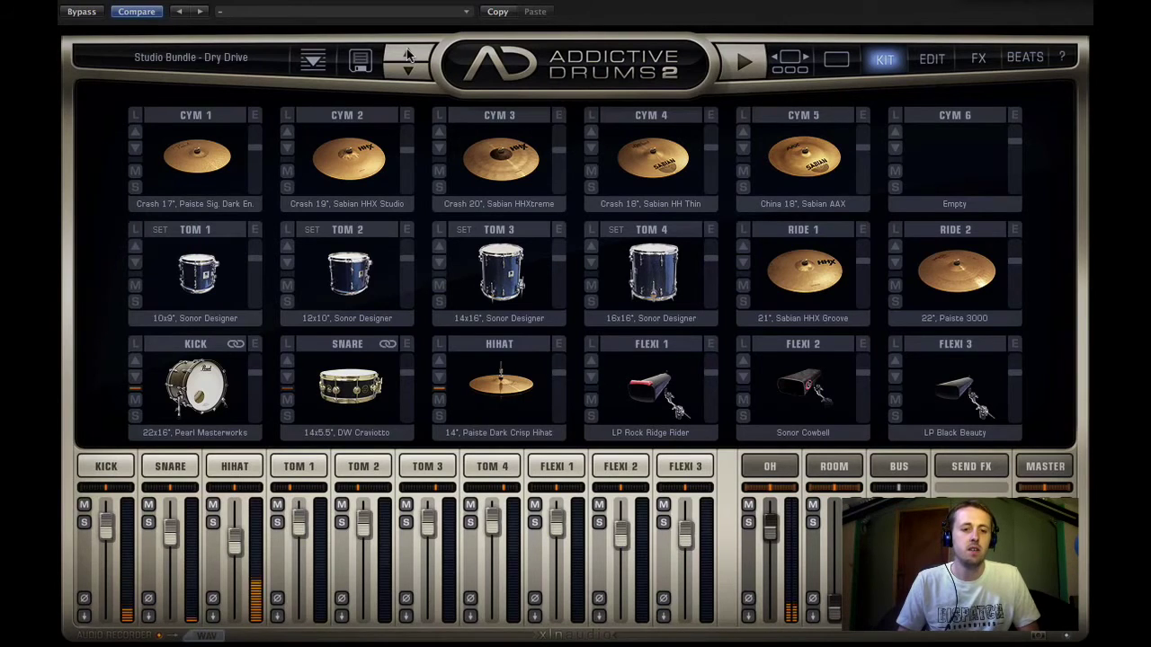
{"action": "left_click", "coordinate": [406, 56]}
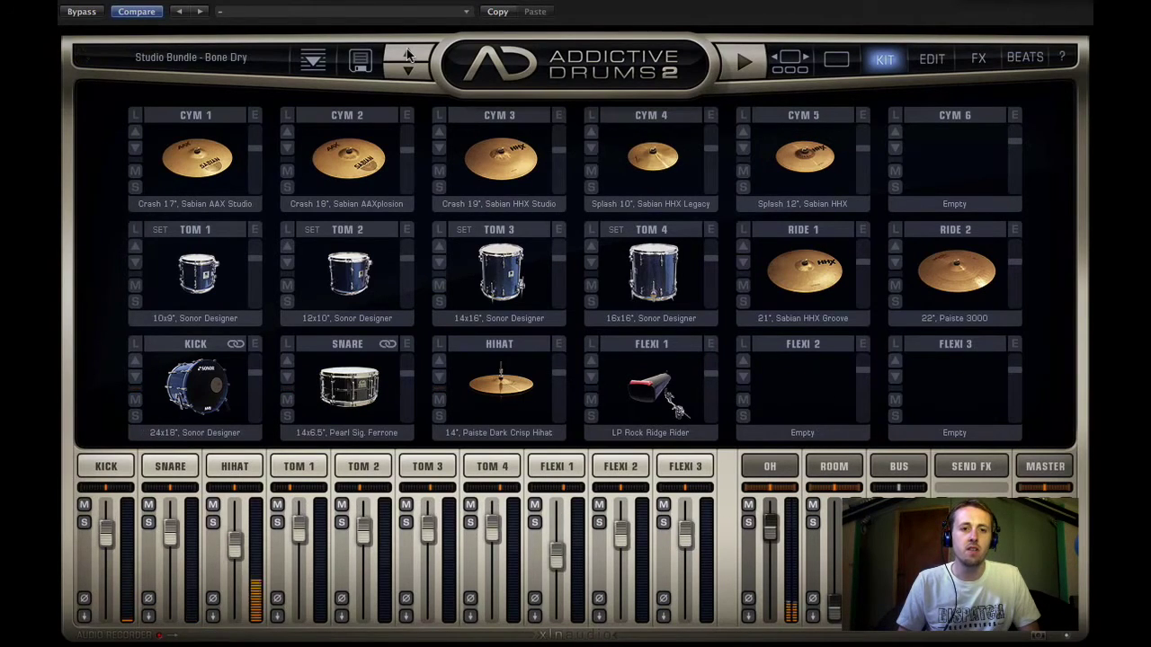
{"action": "left_click", "coordinate": [406, 56]}
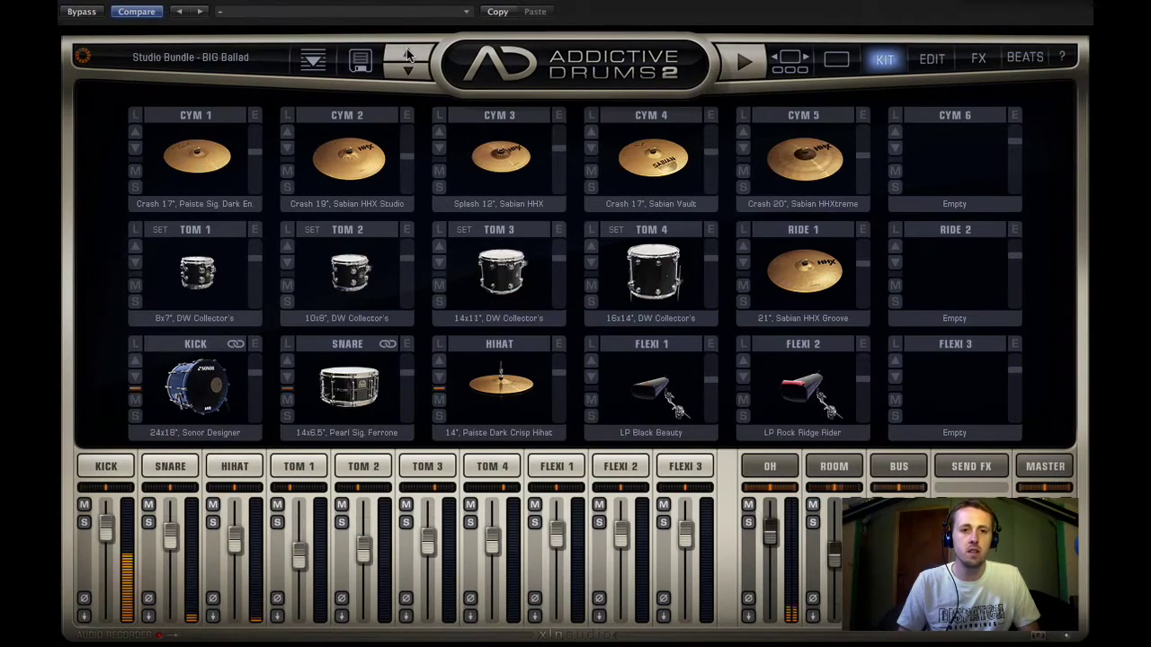
{"action": "left_click", "coordinate": [407, 56]}
{"action": "left_click", "coordinate": [407, 55]}
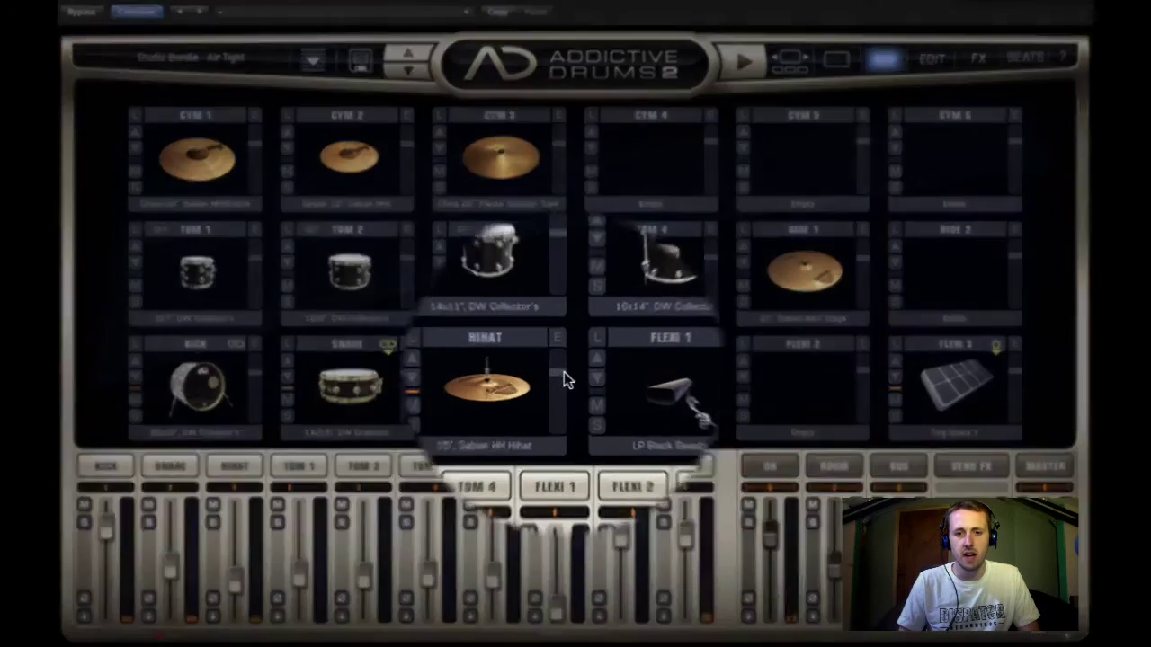
Step: Lower the hi-hat's level in the kit overview and change Flexi 3 to Sine 220 Long after auditioning its pad
{"action": "left_click_drag", "start_coordinate": [564, 371], "coordinate": [563, 384]}
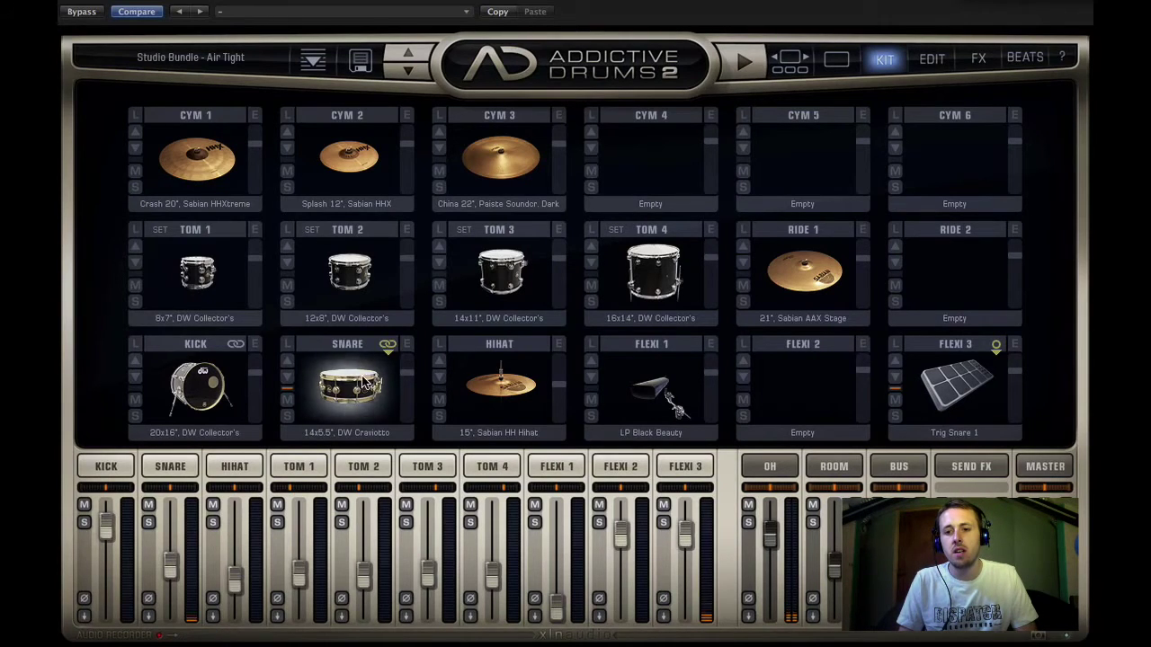
{"action": "left_click", "coordinate": [940, 396]}
{"action": "left_click", "coordinate": [940, 395]}
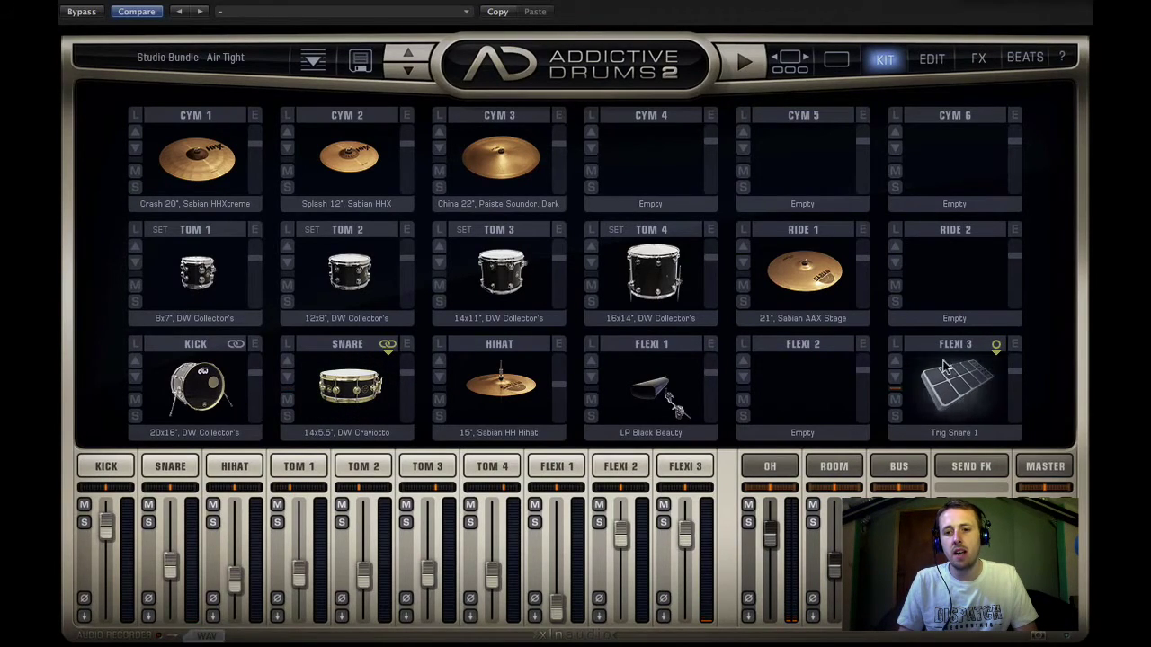
{"action": "left_click", "coordinate": [893, 377]}
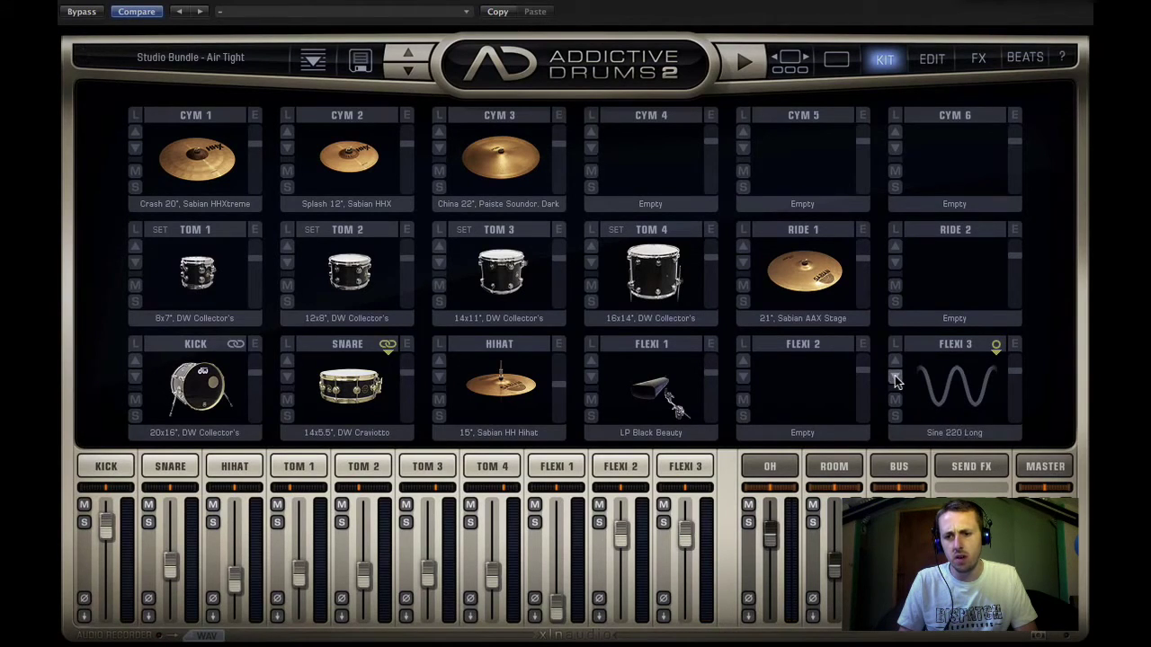
Step: Step Flexi 3 through the following sounds to White Noise Long and audition its pad
{"action": "left_click", "coordinate": [895, 377]}
{"action": "left_click", "coordinate": [895, 378]}
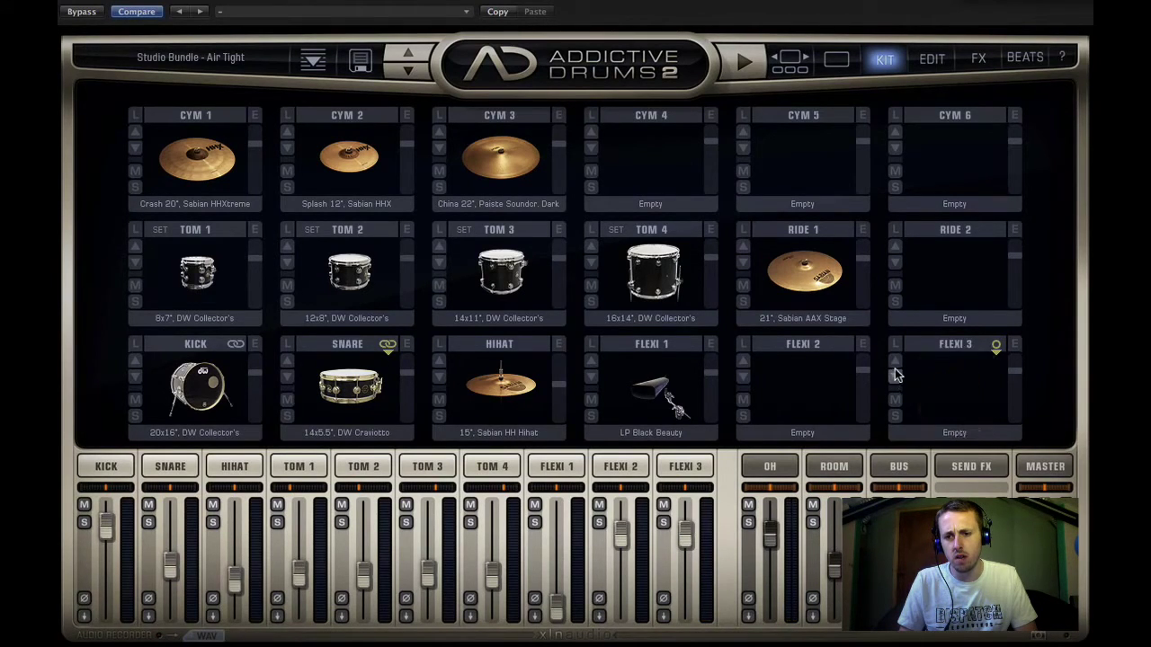
{"action": "left_click", "coordinate": [894, 376]}
{"action": "left_click", "coordinate": [894, 376]}
{"action": "left_click", "coordinate": [894, 376]}
{"action": "left_click", "coordinate": [931, 383]}
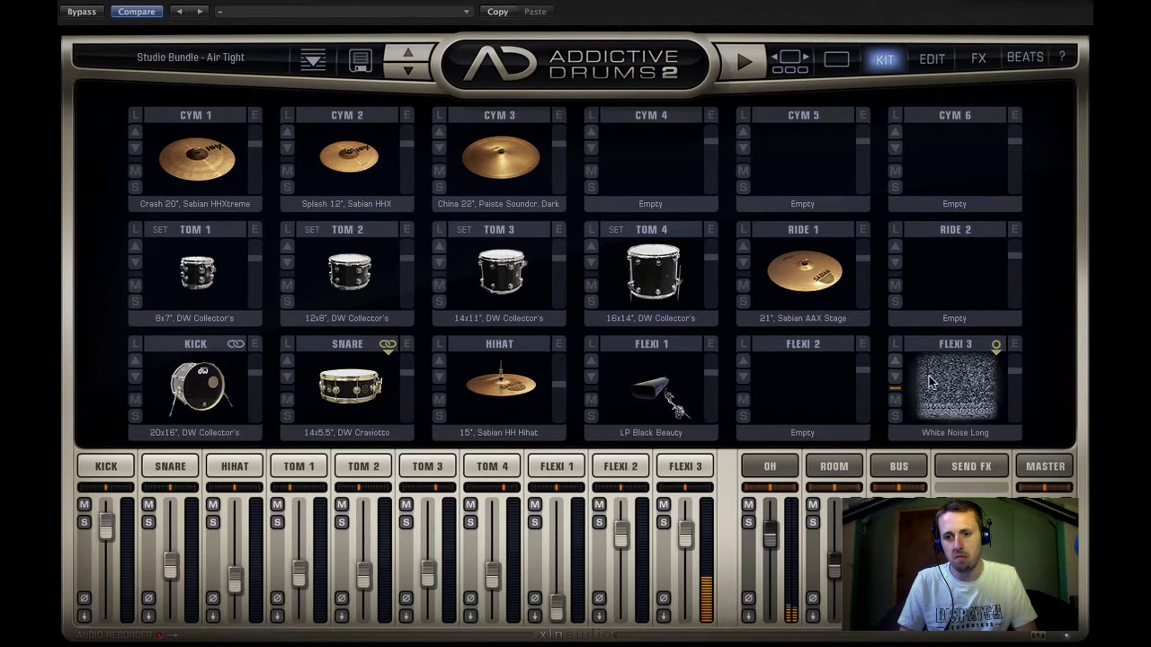
Step: Step Flexi 3 onward past the 20x16" DW Collector's kick to the 18x14" Premier Gen-X (Soft)
{"action": "left_click", "coordinate": [895, 376]}
{"action": "left_click", "coordinate": [894, 376]}
{"action": "left_click", "coordinate": [895, 376]}
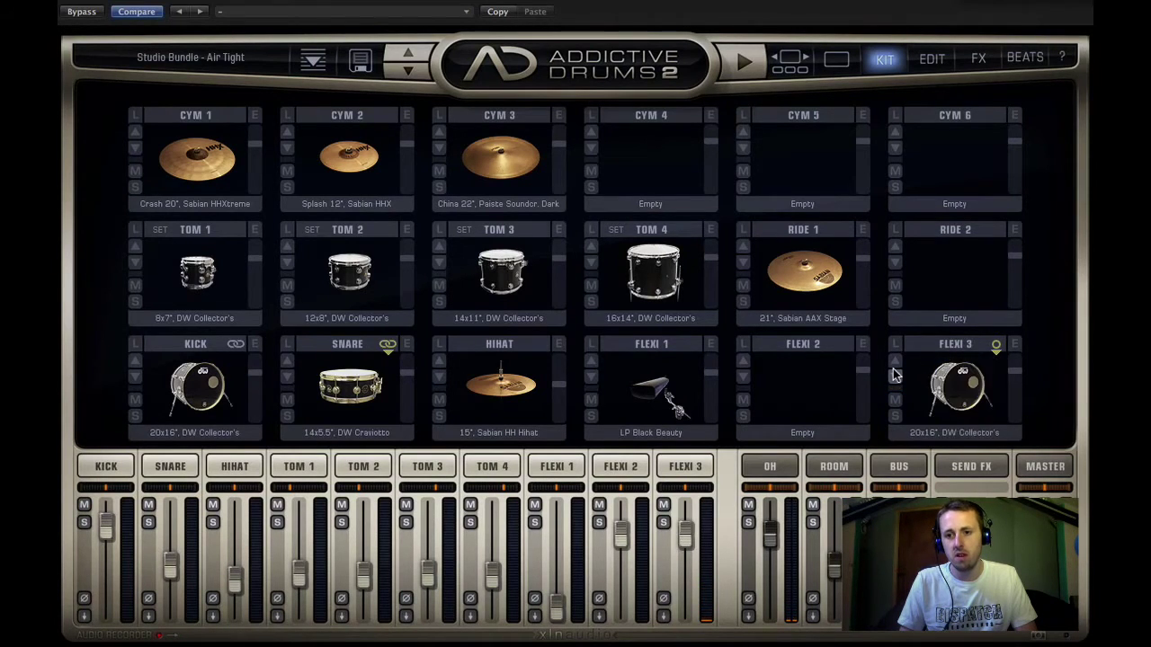
{"action": "left_click", "coordinate": [895, 376]}
{"action": "left_click", "coordinate": [895, 376]}
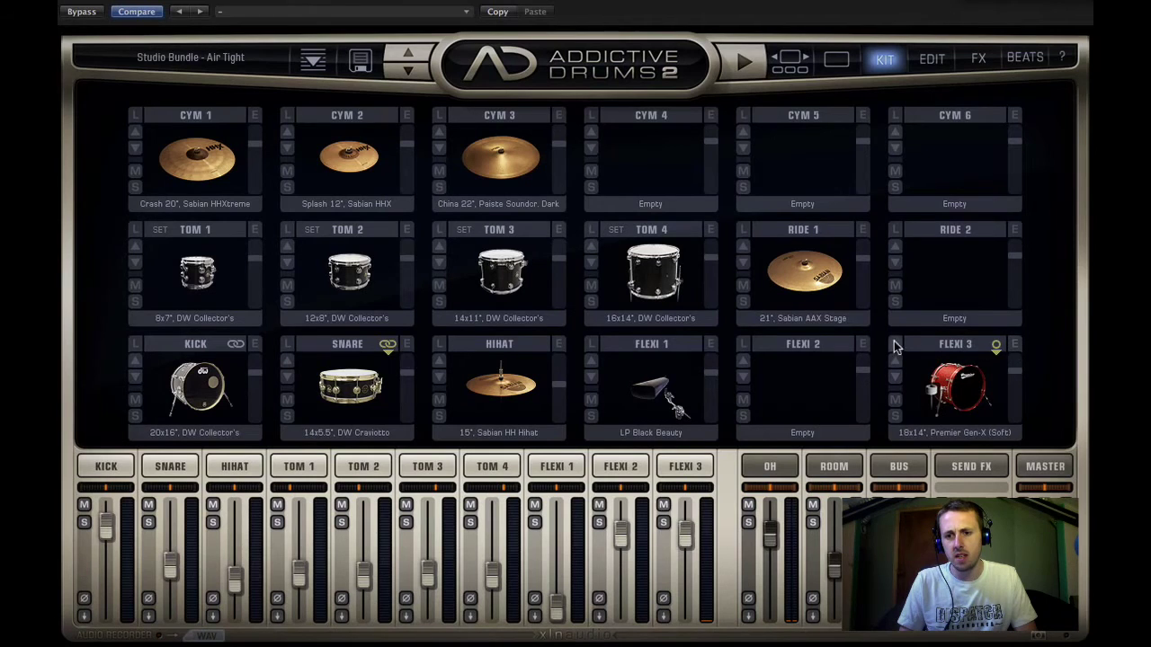
Step: Open the kitpiece browser for Flexi 3 and filter it to the Reel Machines product
{"action": "left_click", "coordinate": [955, 385]}
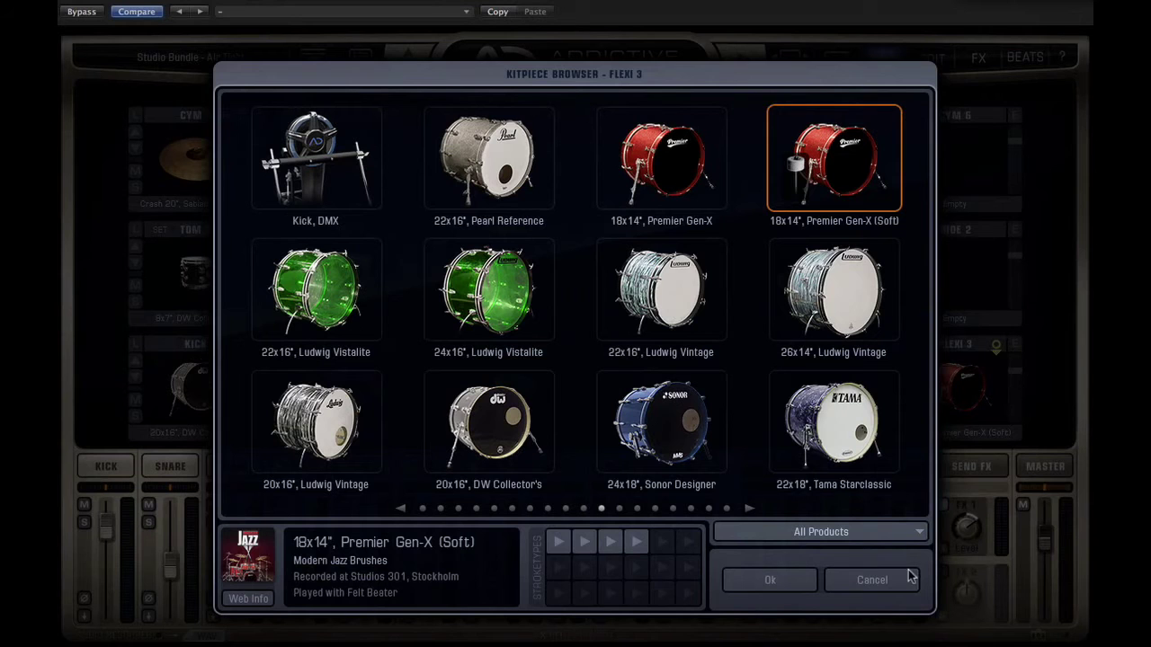
{"action": "left_click", "coordinate": [853, 538]}
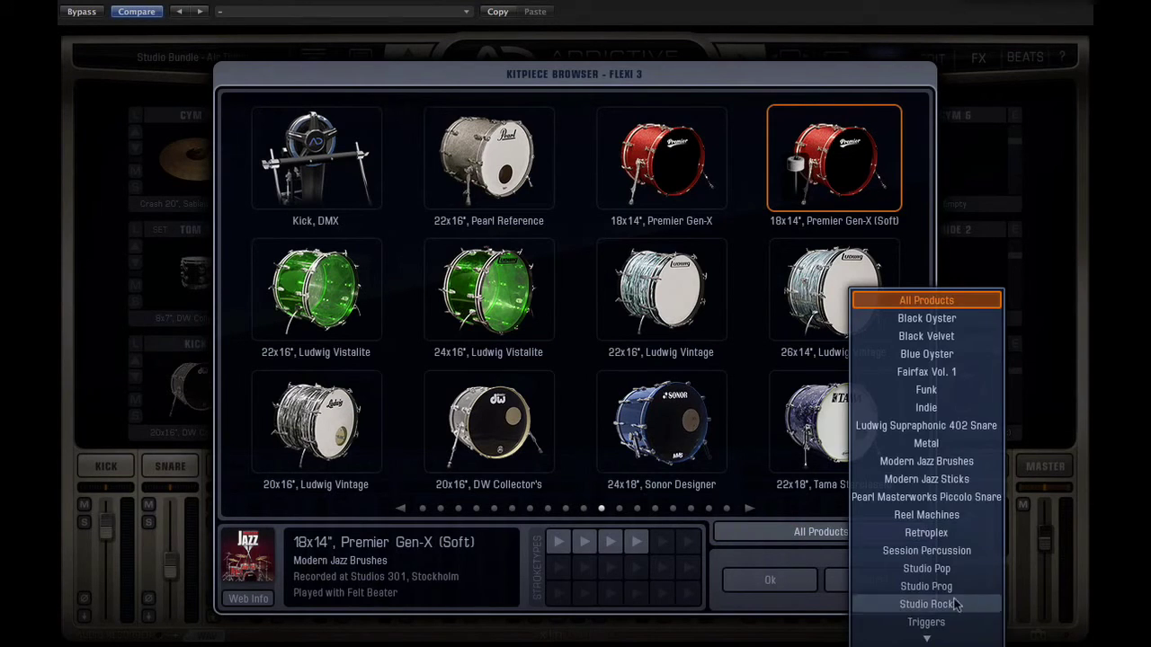
{"action": "scroll", "coordinate": [949, 616], "scroll_direction": "down", "scroll_amount": 3}
{"action": "scroll", "coordinate": [947, 613], "scroll_direction": "up", "scroll_amount": 5}
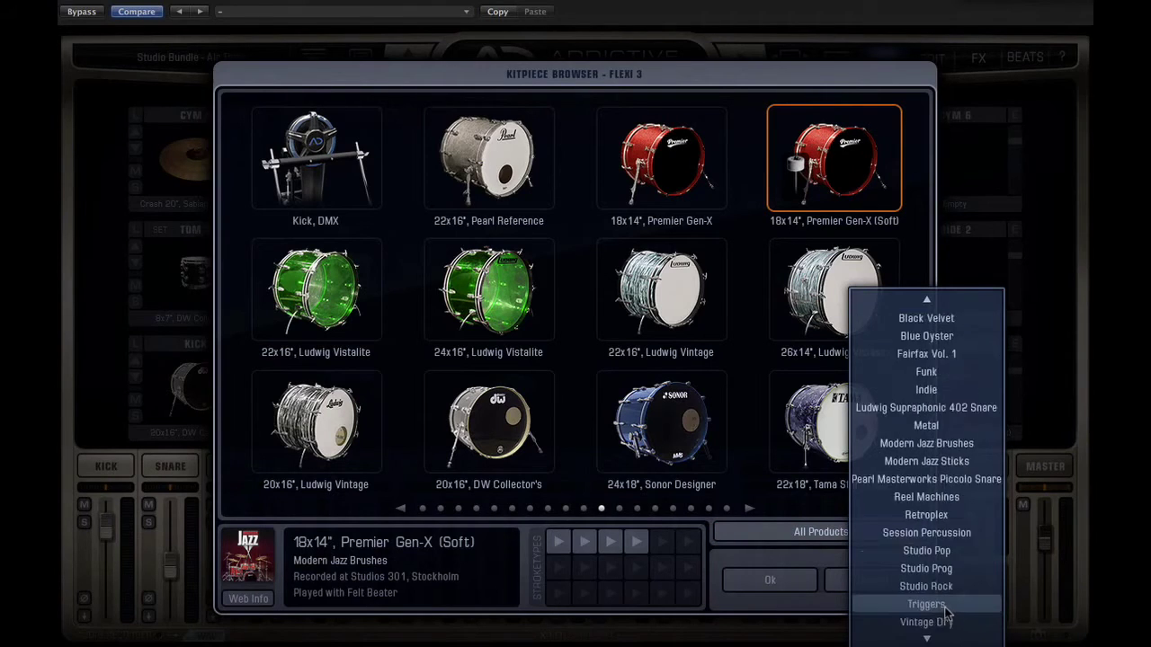
{"action": "scroll", "coordinate": [946, 606], "scroll_direction": "down", "scroll_amount": 3}
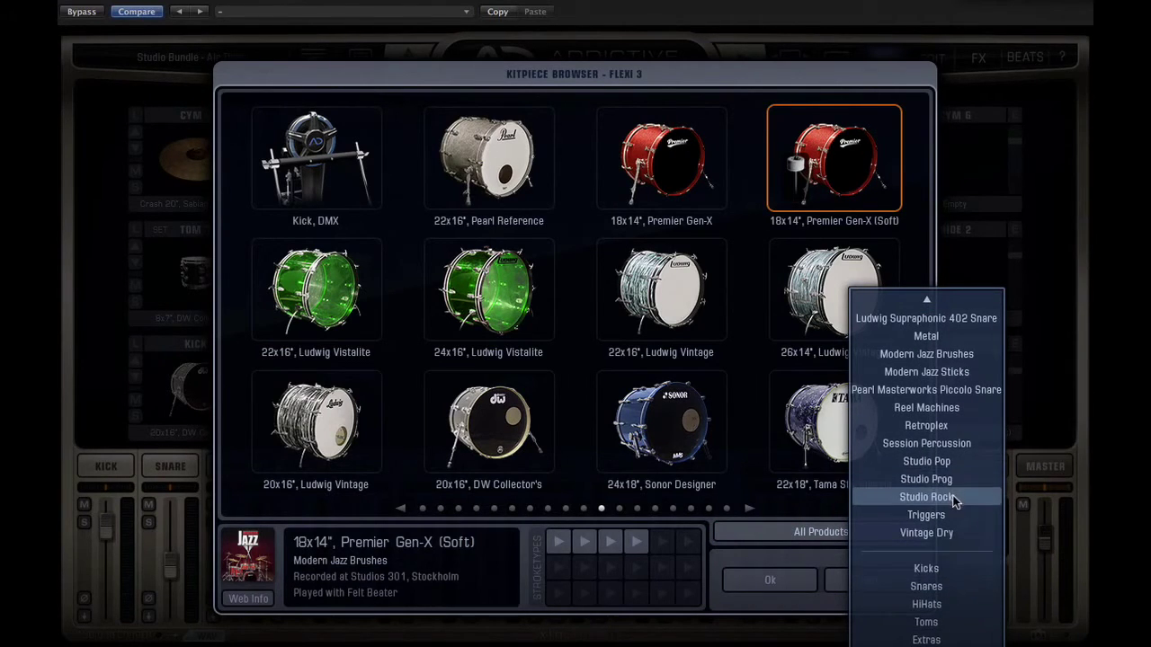
{"action": "scroll", "coordinate": [953, 485], "scroll_direction": "up", "scroll_amount": 1}
{"action": "scroll", "coordinate": [949, 450], "scroll_direction": "down", "scroll_amount": 1}
{"action": "left_click", "coordinate": [936, 409]}
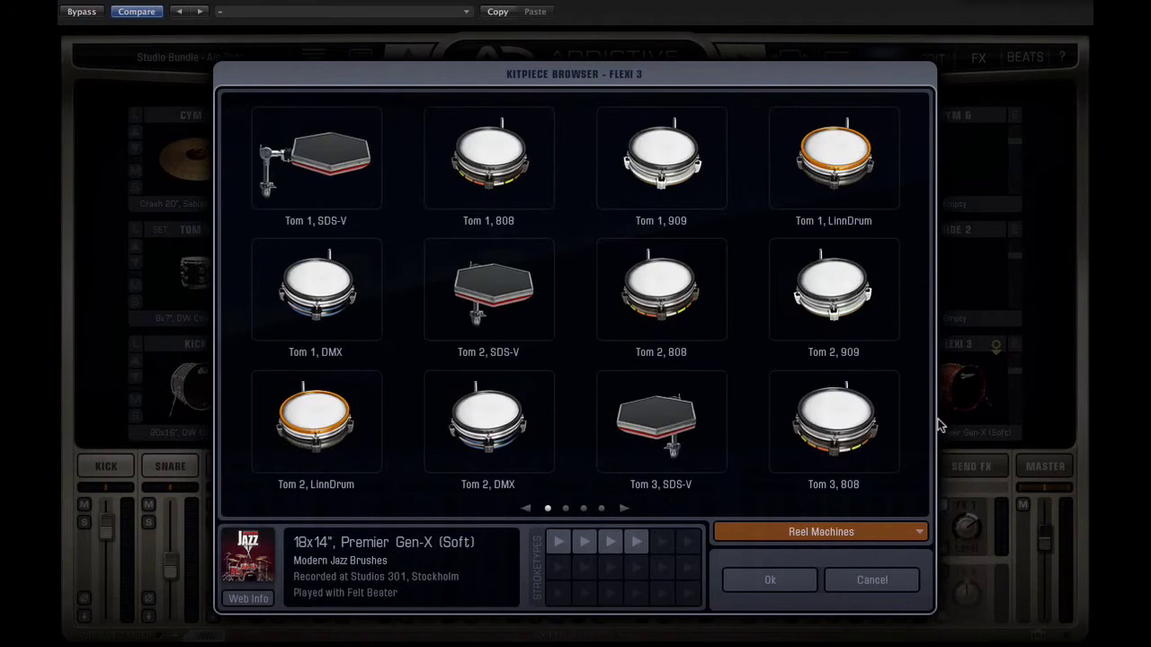
Step: Browse the Reel Machines kitpieces, try Digital ClapTrap, Simmons, and assign Percussion, 808 to Flexi 3
{"action": "scroll", "coordinate": [708, 441], "scroll_direction": "down", "scroll_amount": 2}
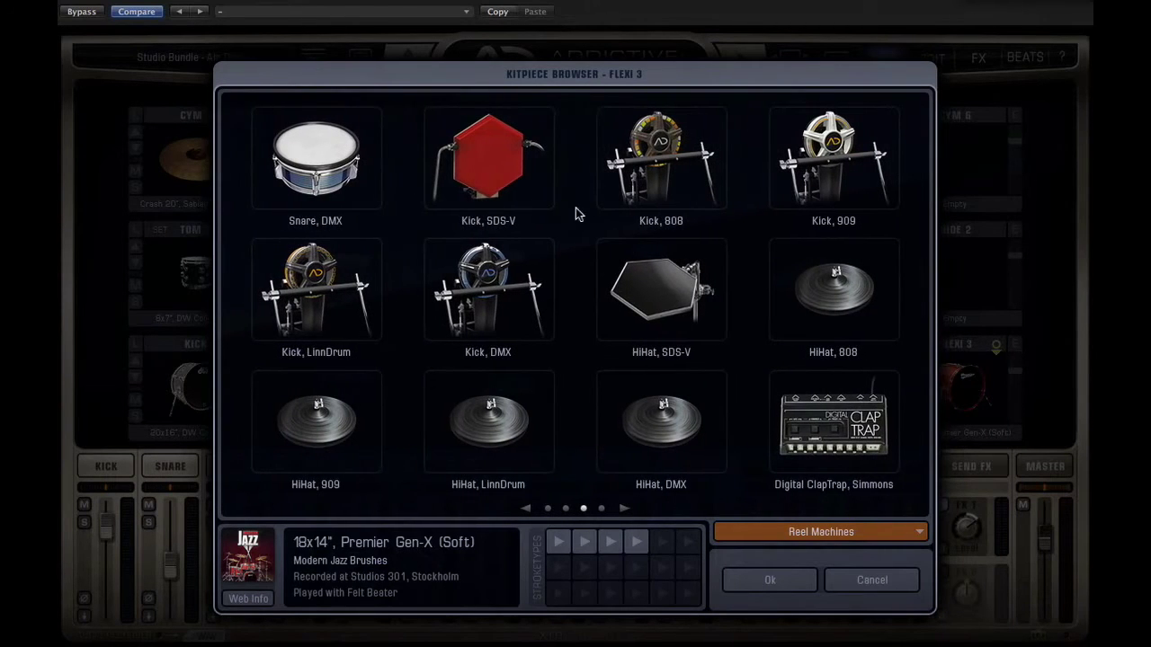
{"action": "scroll", "coordinate": [626, 252], "scroll_direction": "down", "scroll_amount": 1}
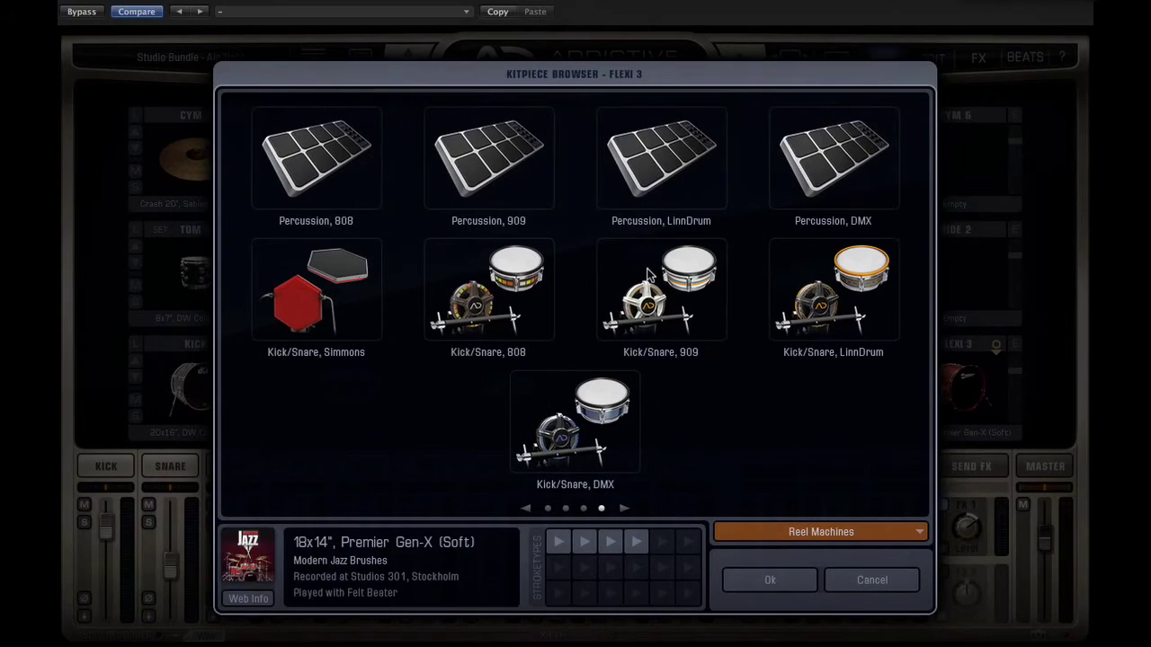
{"action": "scroll", "coordinate": [647, 272], "scroll_direction": "up", "scroll_amount": 3}
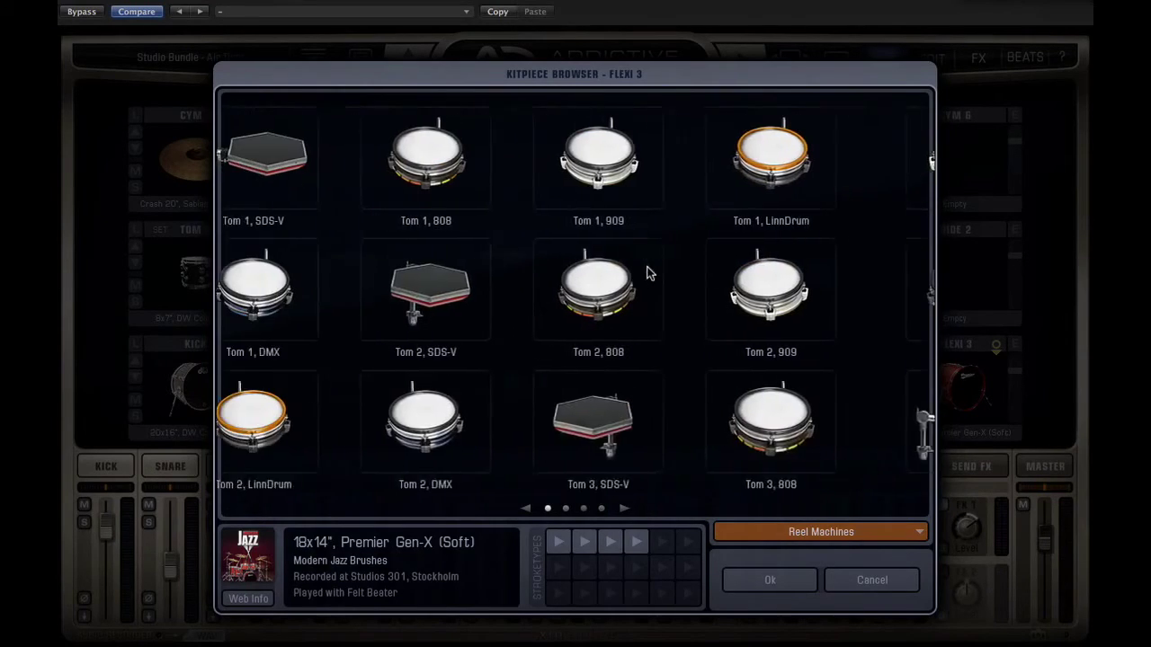
{"action": "scroll", "coordinate": [647, 273], "scroll_direction": "down", "scroll_amount": 3}
{"action": "scroll", "coordinate": [648, 273], "scroll_direction": "up", "scroll_amount": 1}
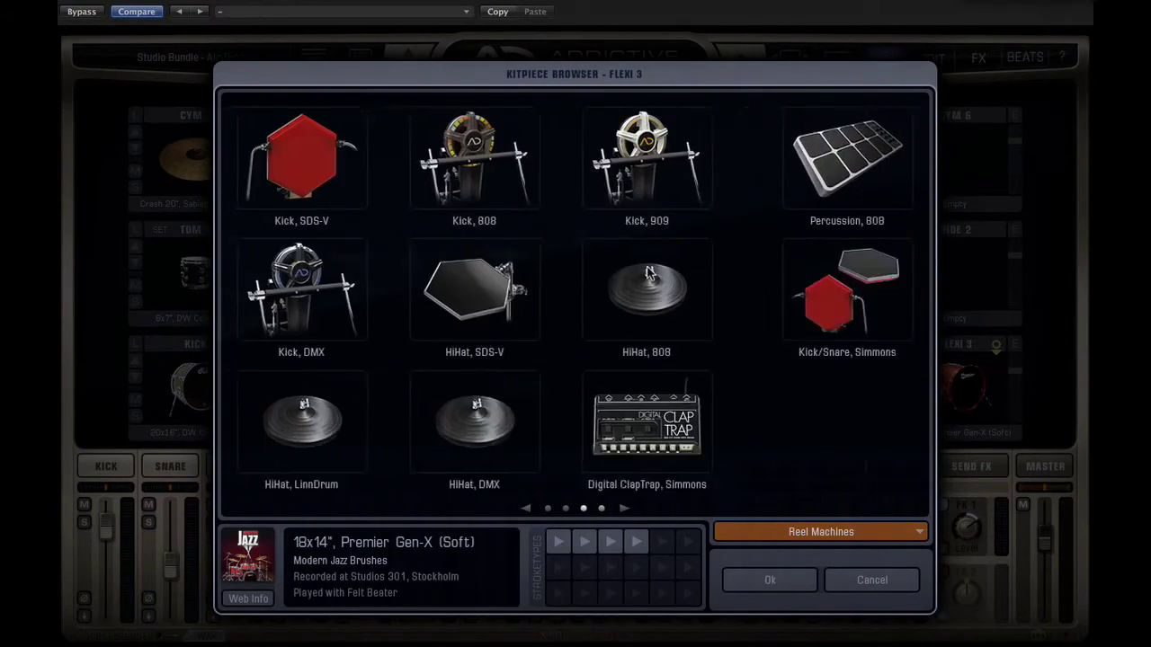
{"action": "left_click", "coordinate": [832, 421]}
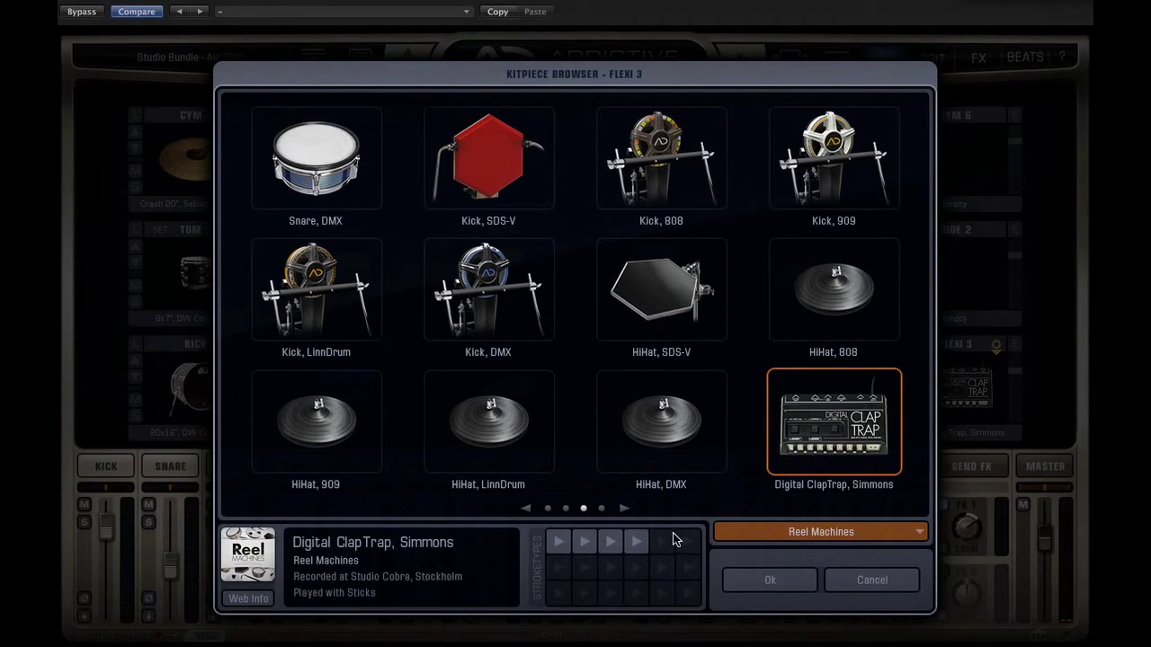
{"action": "left_click", "coordinate": [627, 509]}
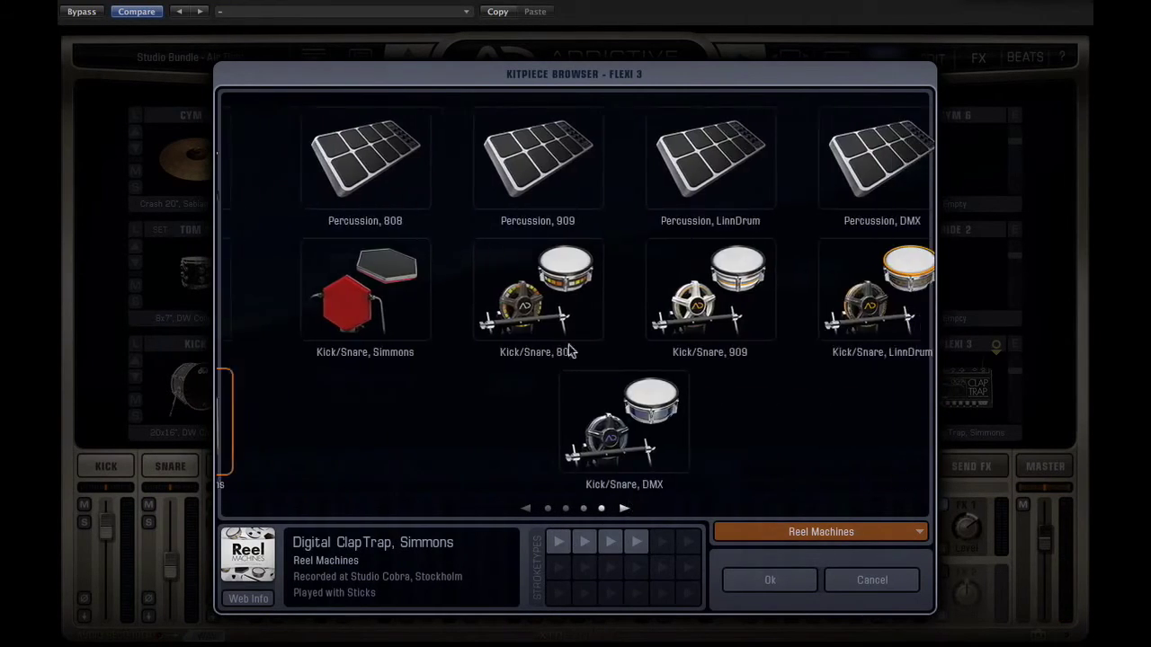
{"action": "left_click", "coordinate": [342, 180]}
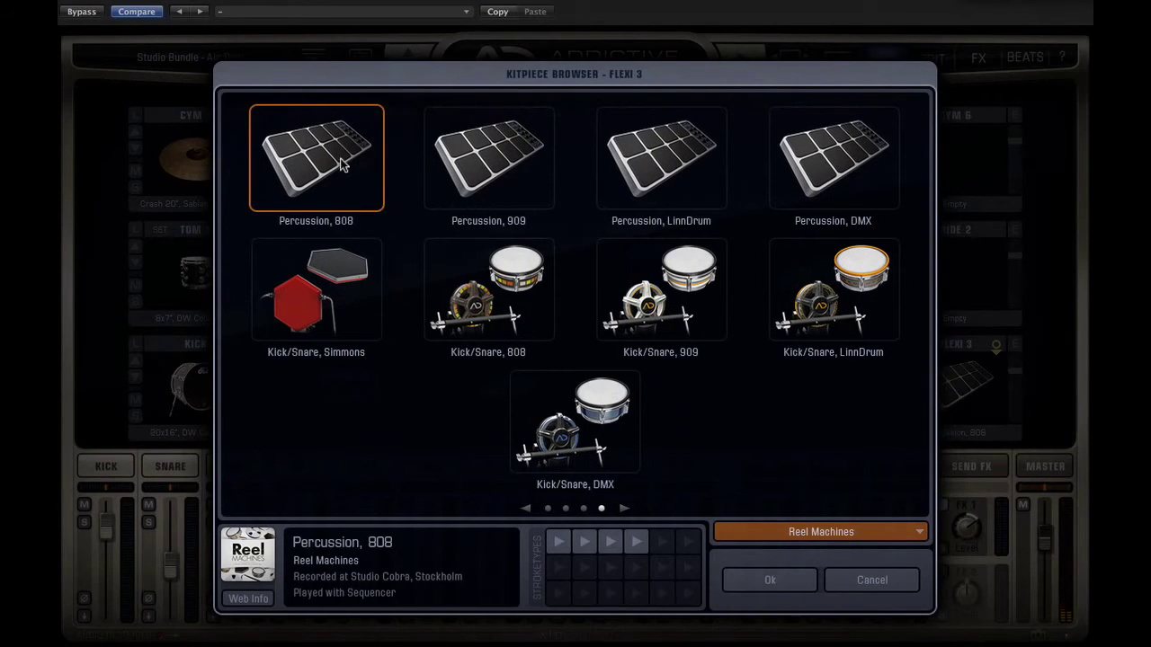
{"action": "left_click", "coordinate": [799, 582]}
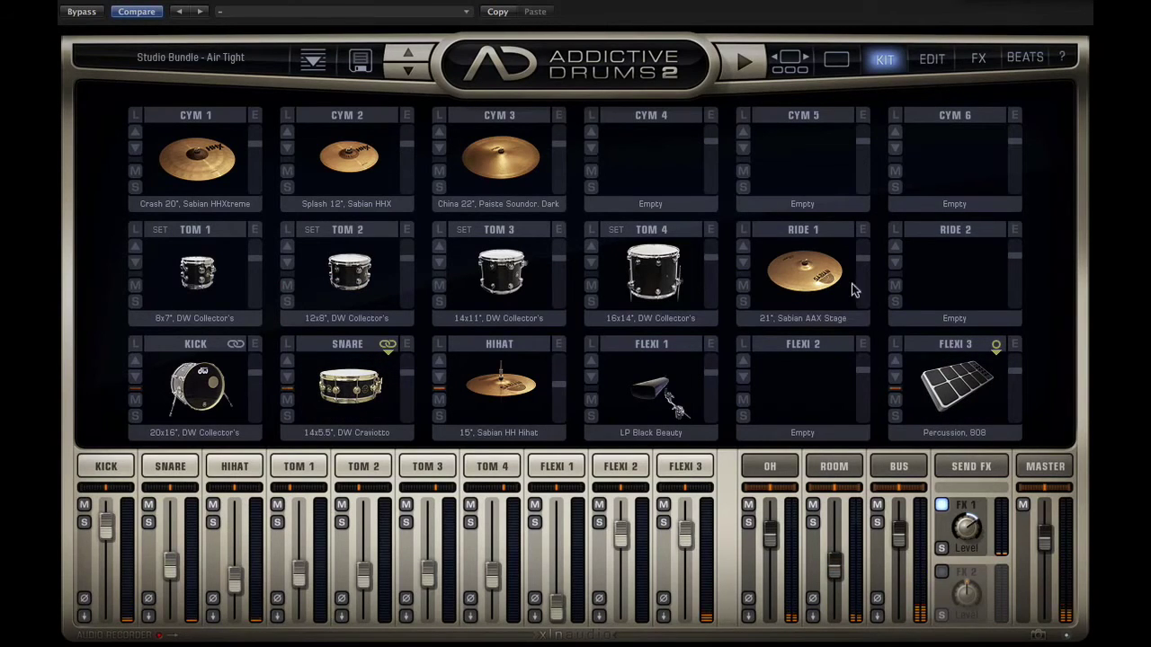
Step: Lower the sustain level of Flexi 3's volume envelope to about -26.3 dB and view the snare's edit settings
{"action": "left_click", "coordinate": [1013, 344]}
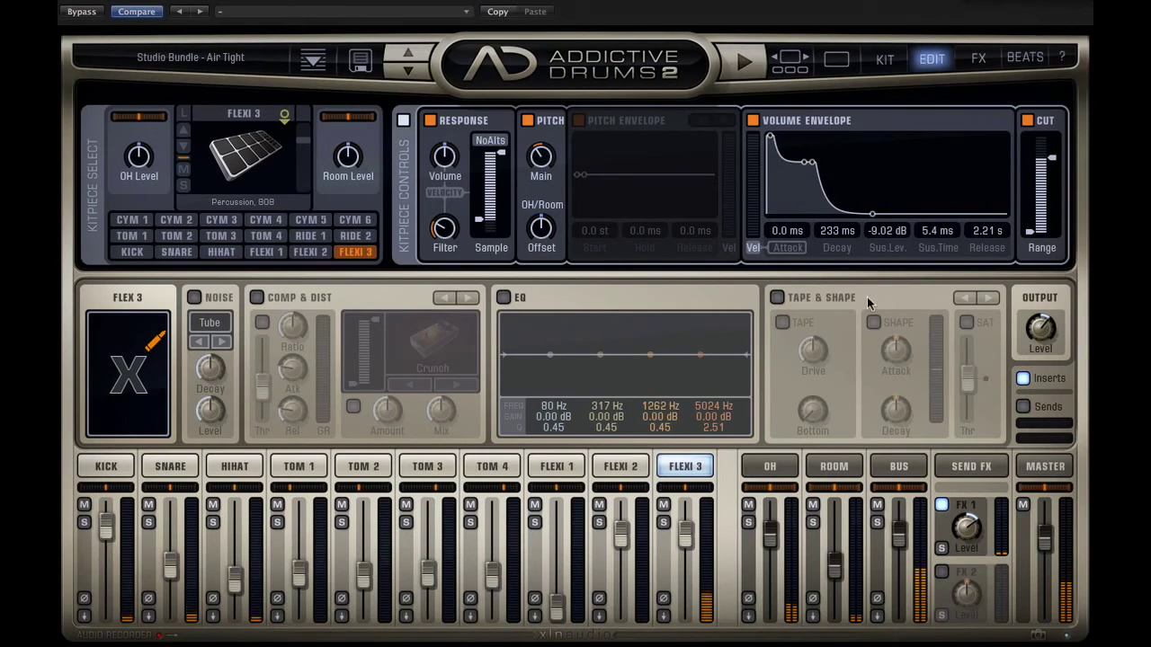
{"action": "left_click_drag", "start_coordinate": [812, 149], "coordinate": [812, 200]}
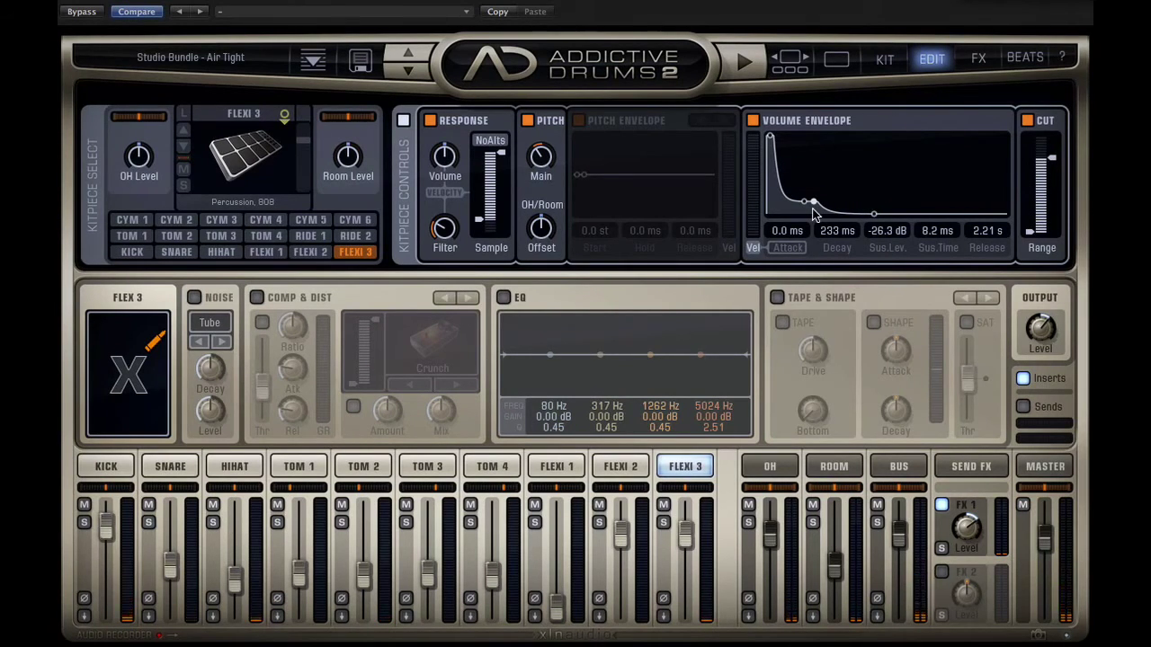
{"action": "left_click", "coordinate": [170, 465]}
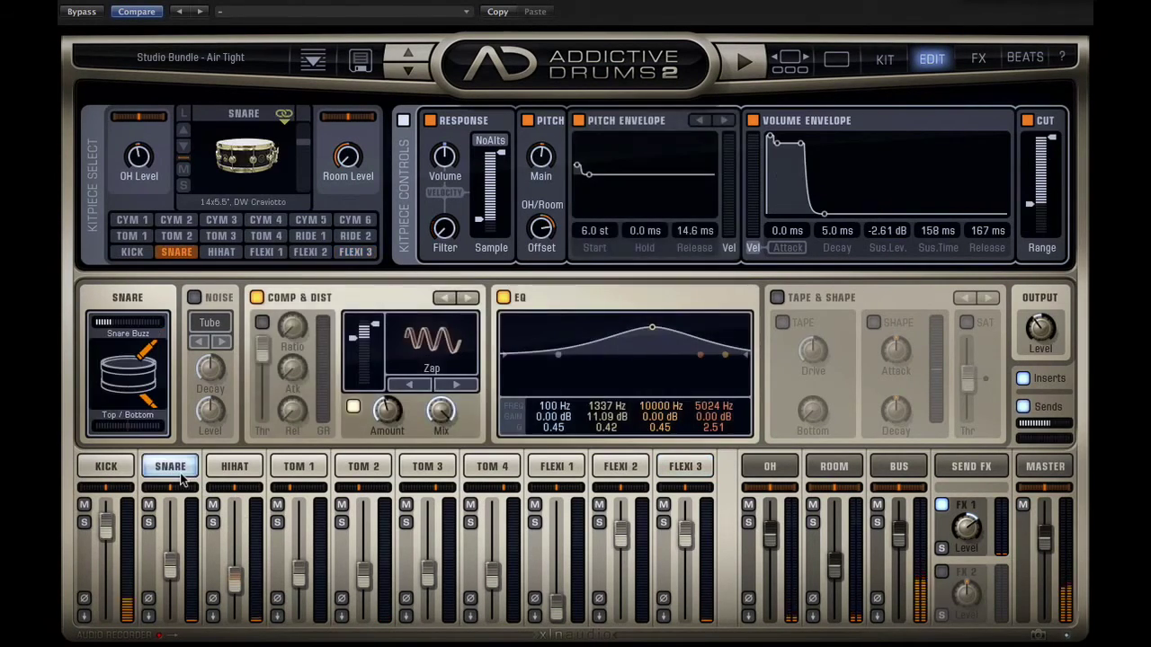
Step: Link Flexi 3 to the kick with Hit A in the kit overview and audition the kick
{"action": "left_click", "coordinate": [885, 58]}
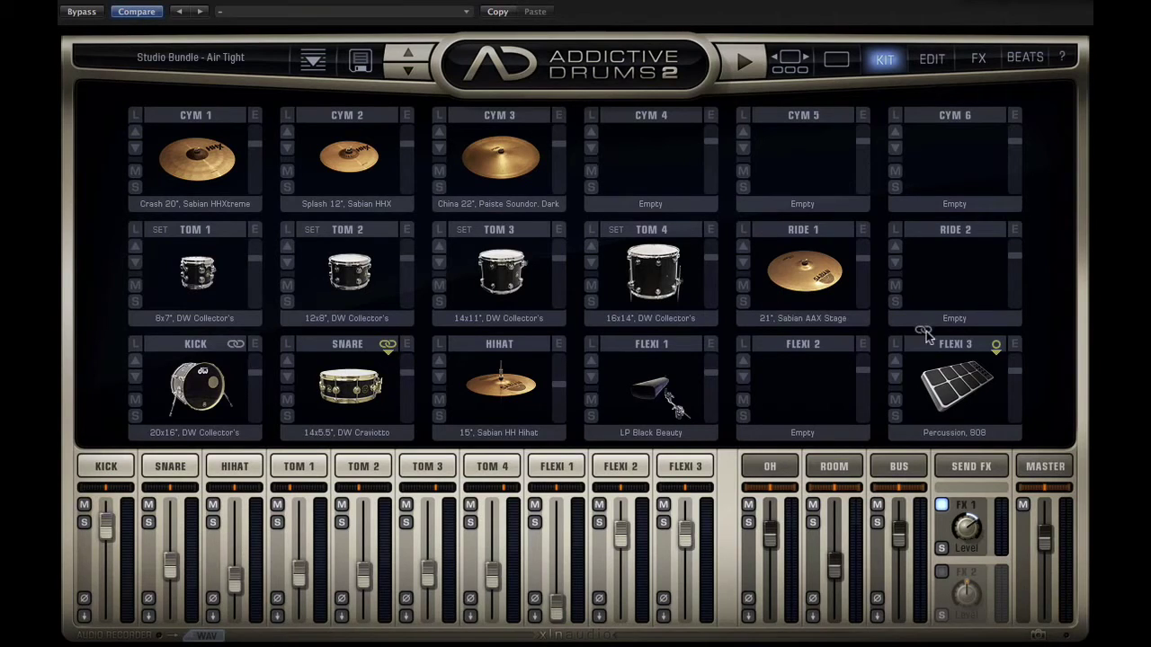
{"action": "left_click", "coordinate": [998, 349]}
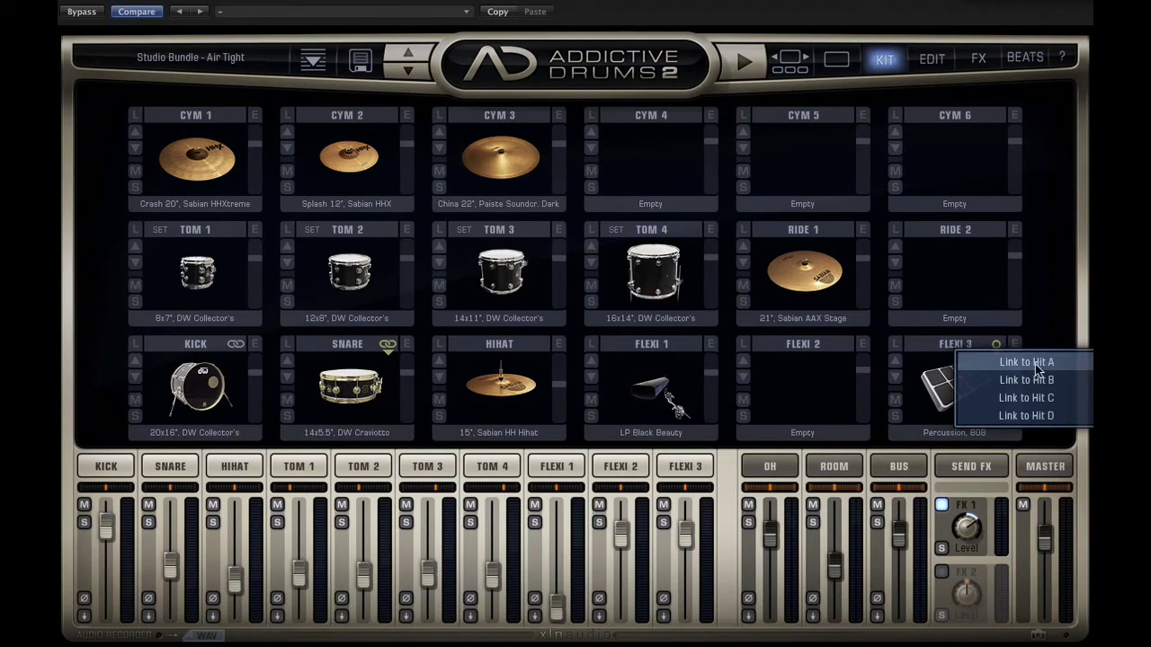
{"action": "left_click", "coordinate": [1036, 362]}
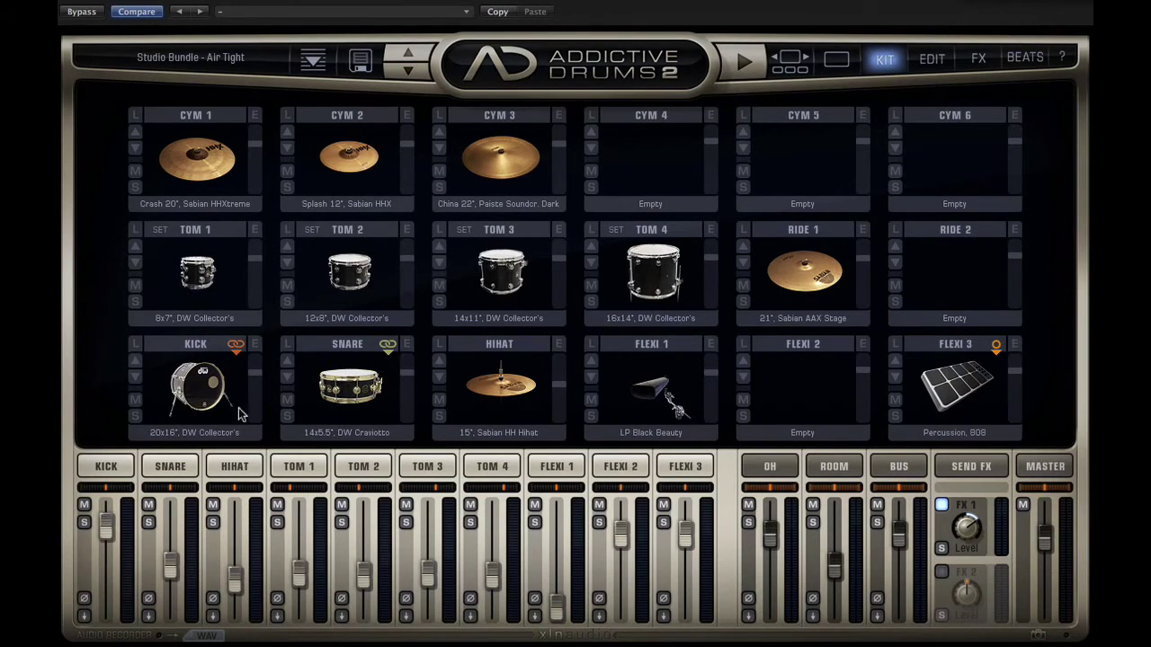
{"action": "left_click", "coordinate": [209, 392]}
{"action": "left_click", "coordinate": [208, 393]}
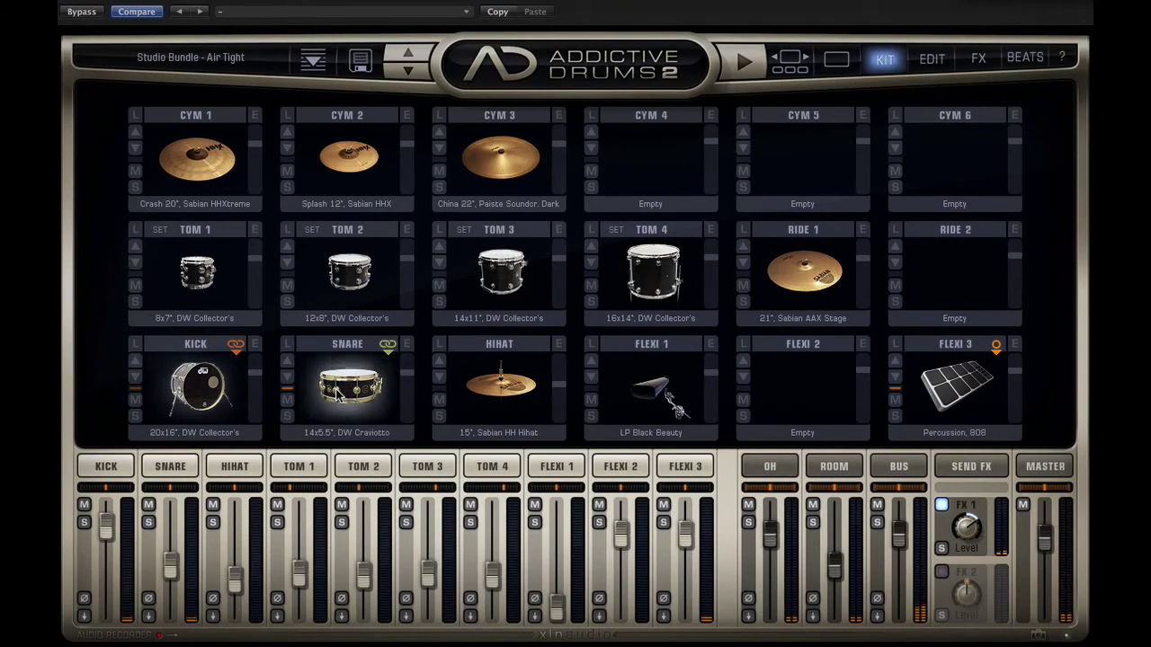
{"action": "left_click", "coordinate": [173, 391]}
{"action": "left_click", "coordinate": [173, 391]}
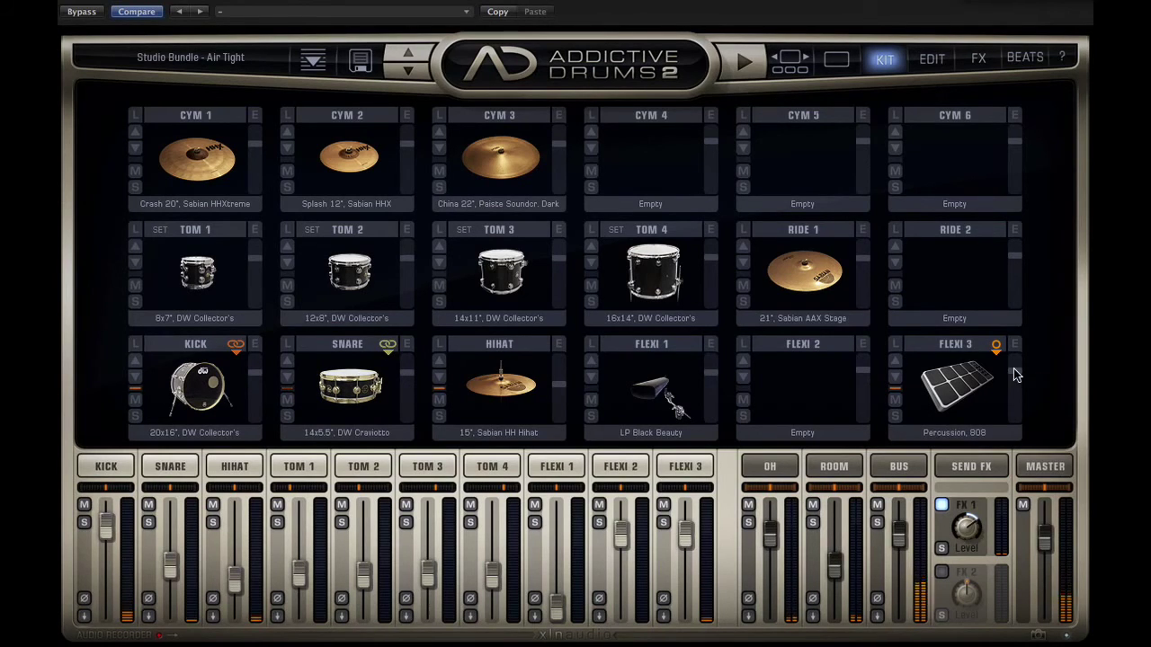
Step: Lower Flexi 3's level in the kit overview and audition the linked kick and the snare
{"action": "mouse_move", "coordinate": [1013, 386]}
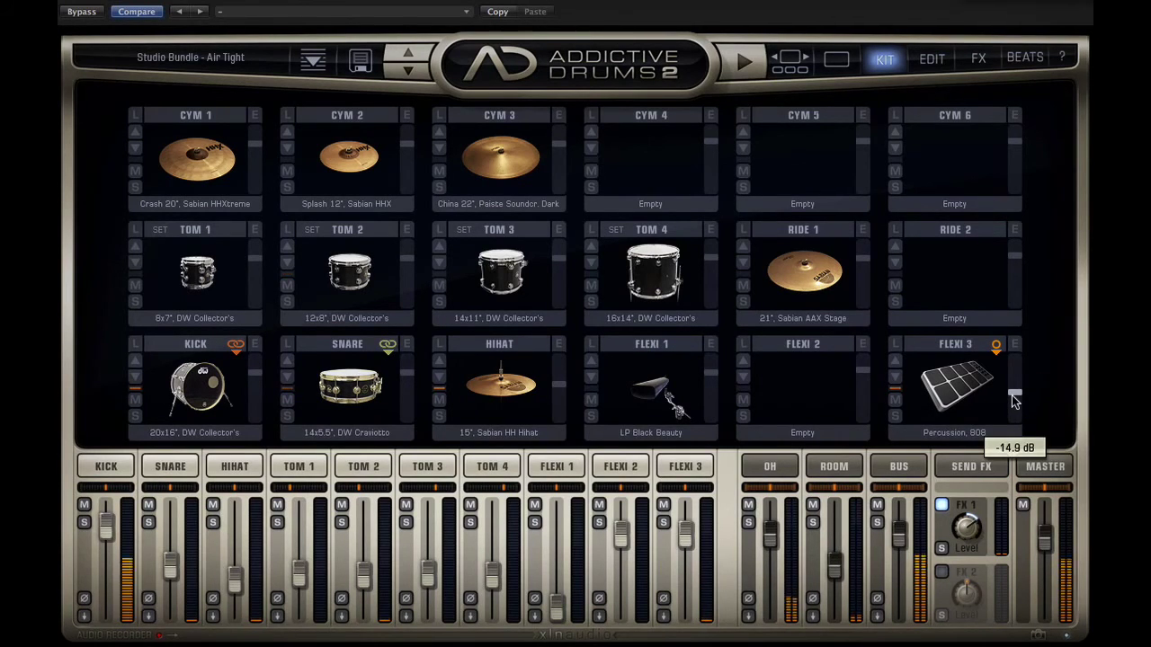
{"action": "scroll", "coordinate": [1013, 392], "scroll_direction": "down", "scroll_amount": 1}
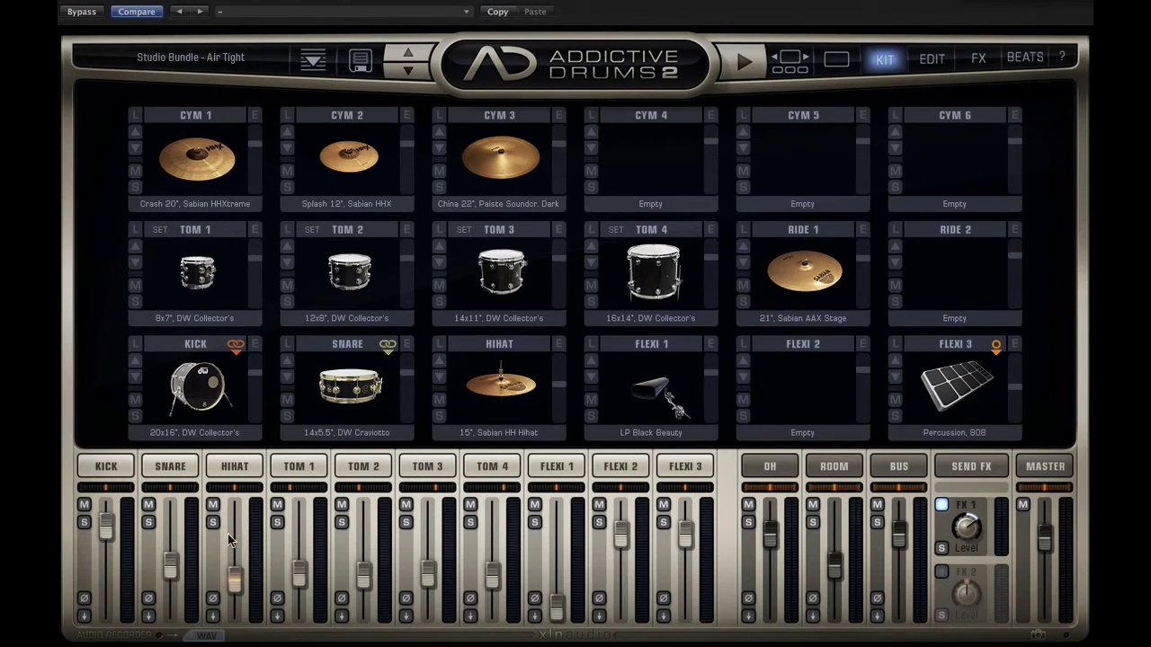
{"action": "left_click", "coordinate": [212, 390]}
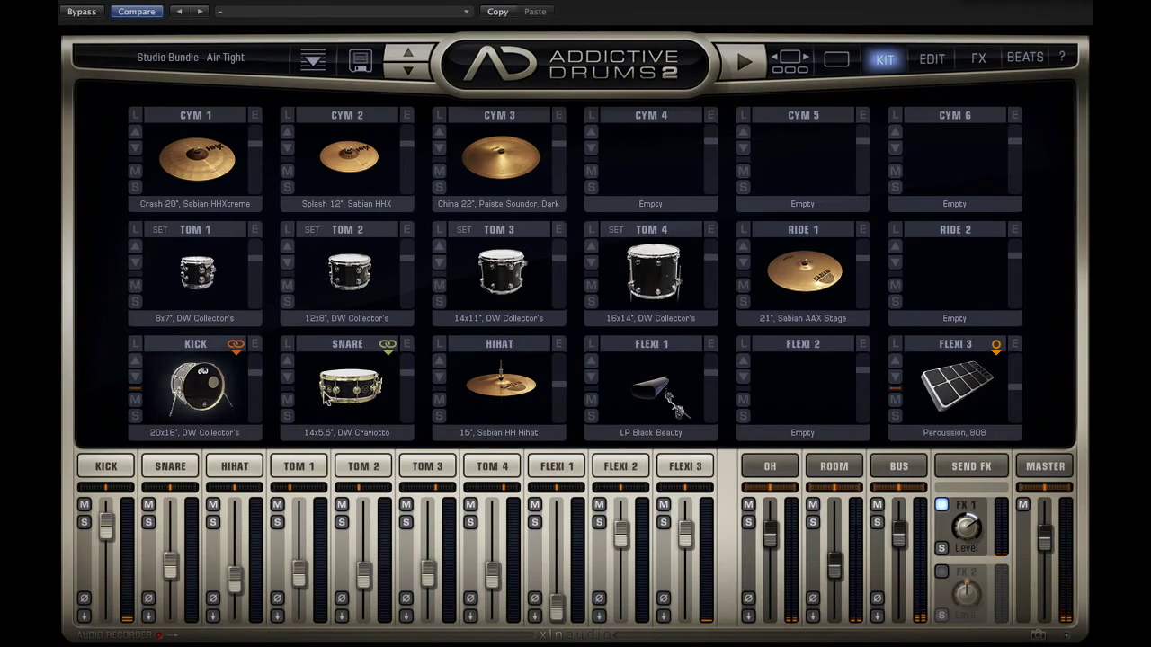
{"action": "left_click", "coordinate": [353, 391]}
{"action": "left_click", "coordinate": [353, 390]}
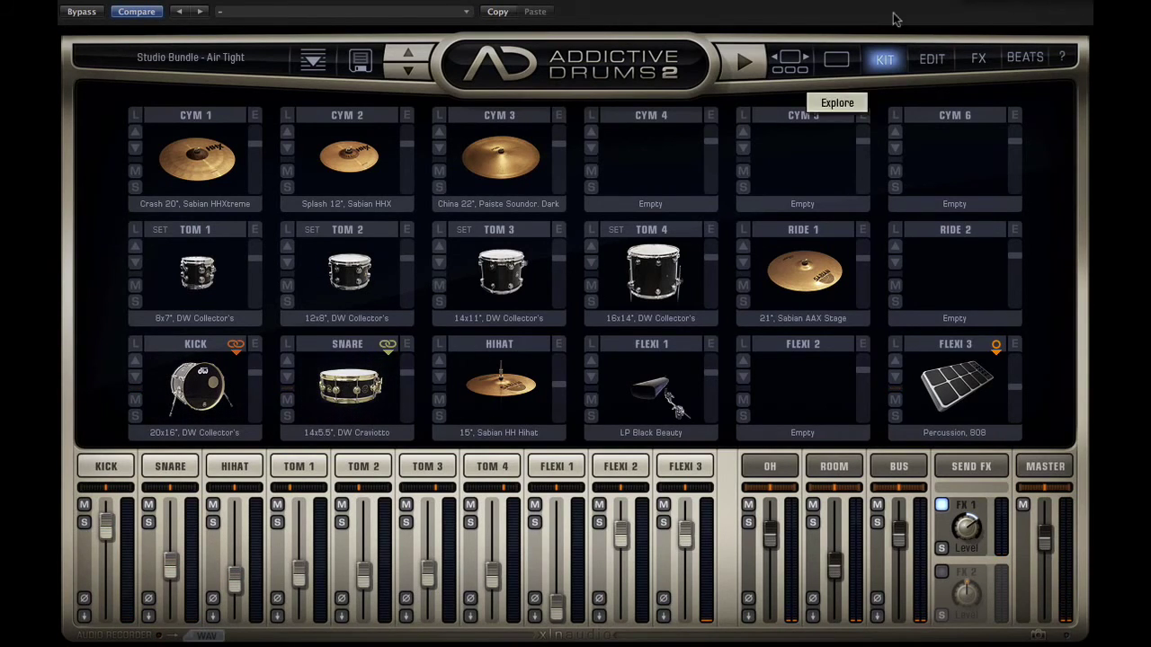
Step: Open the kick's edit settings and move the plug-in window slightly down over the Logic Pro arrangement
{"action": "double_click", "coordinate": [177, 420]}
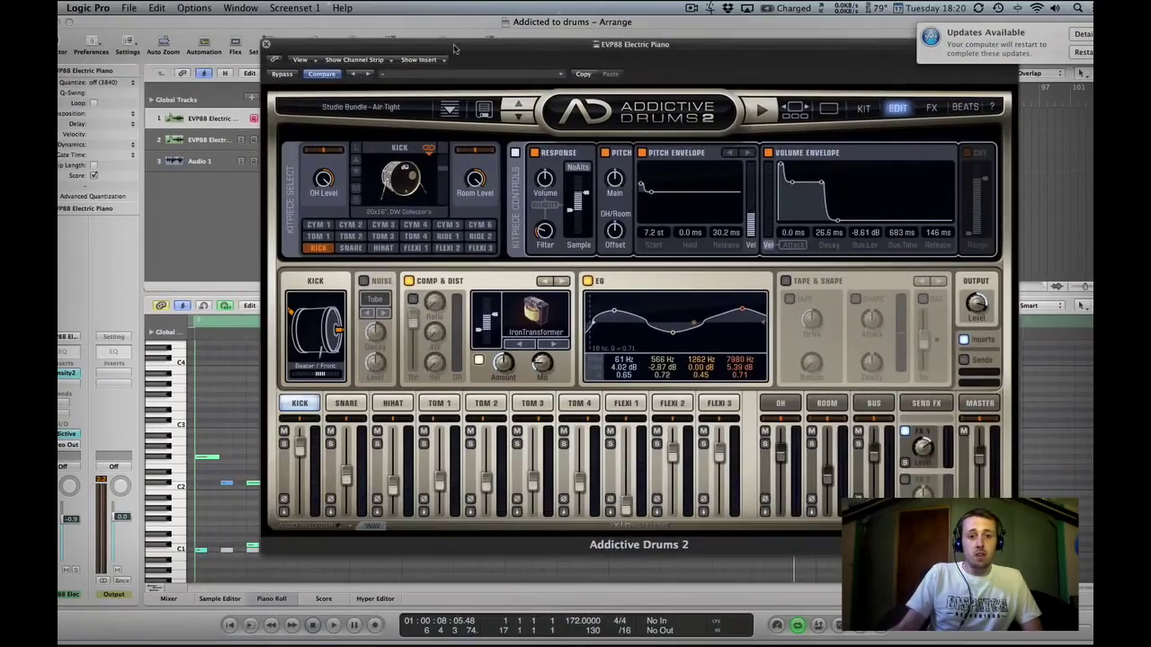
{"action": "left_click_drag", "start_coordinate": [454, 45], "coordinate": [425, 79]}
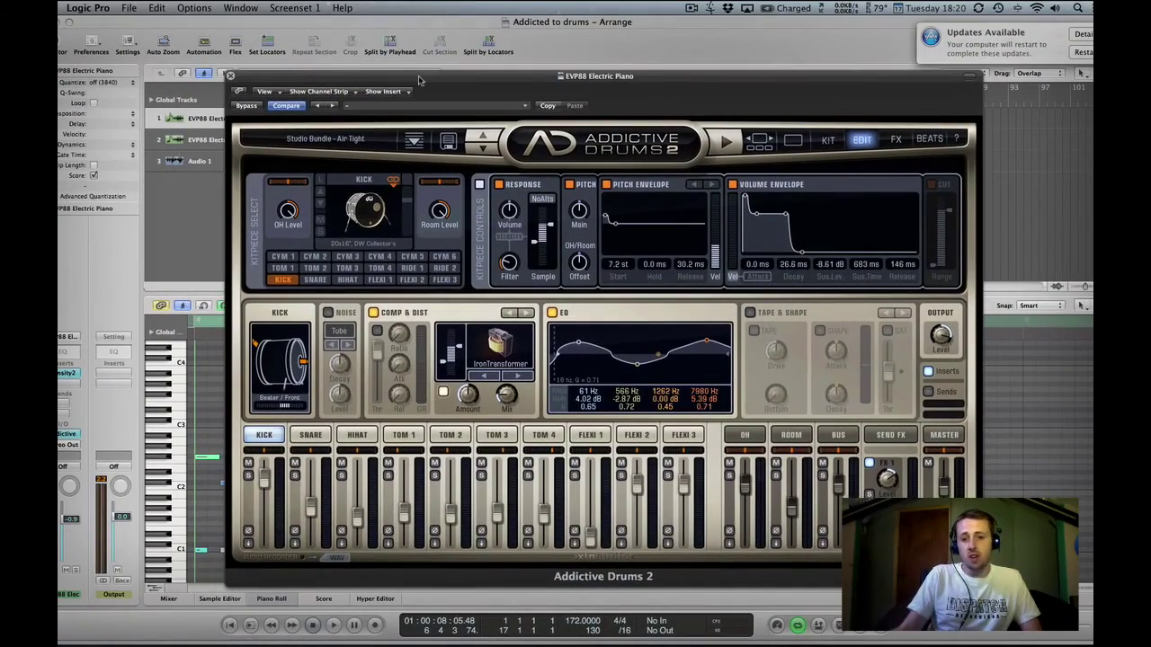